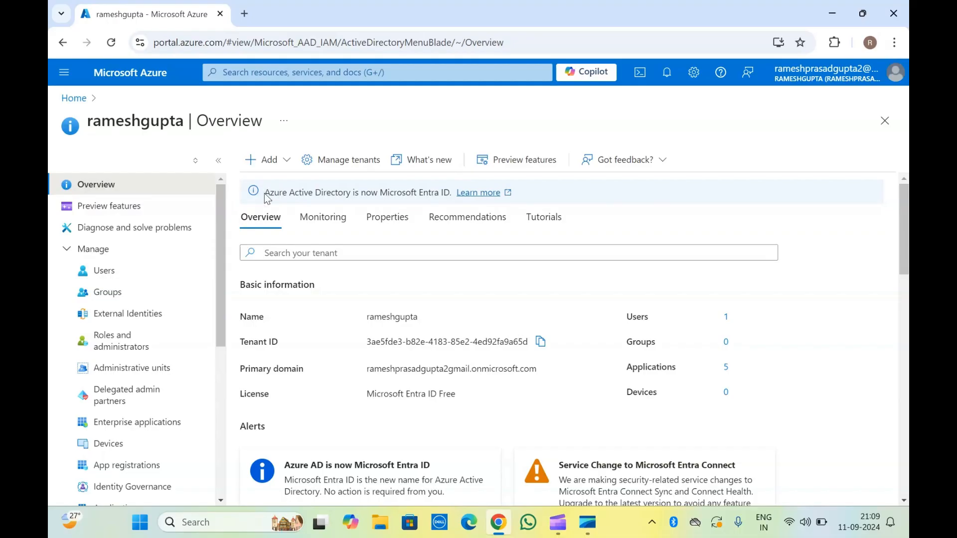
Highlight the product rename note in the banner, then return to Azure Home.
{"action": "left_click_drag", "start_coordinate": [264, 196], "coordinate": [442, 191]}
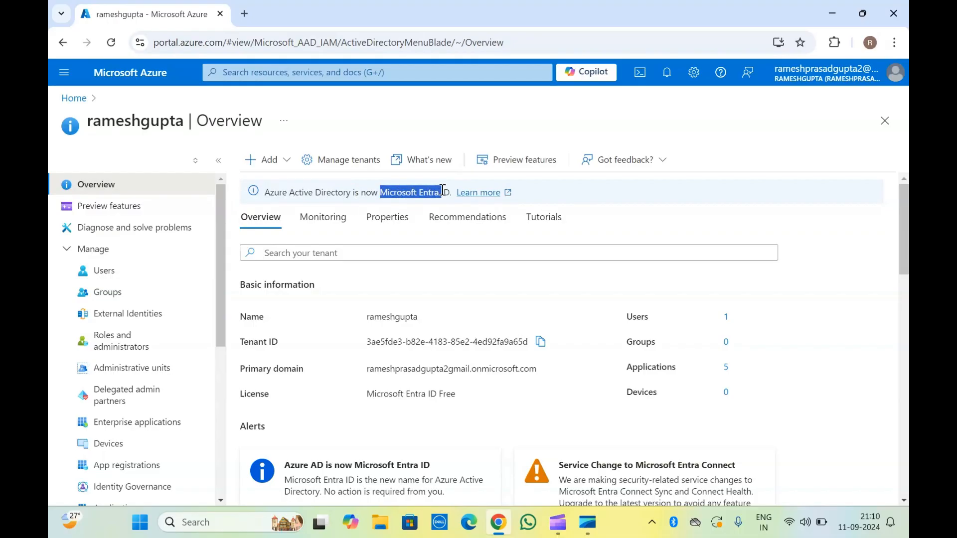
{"action": "left_click", "coordinate": [443, 191]}
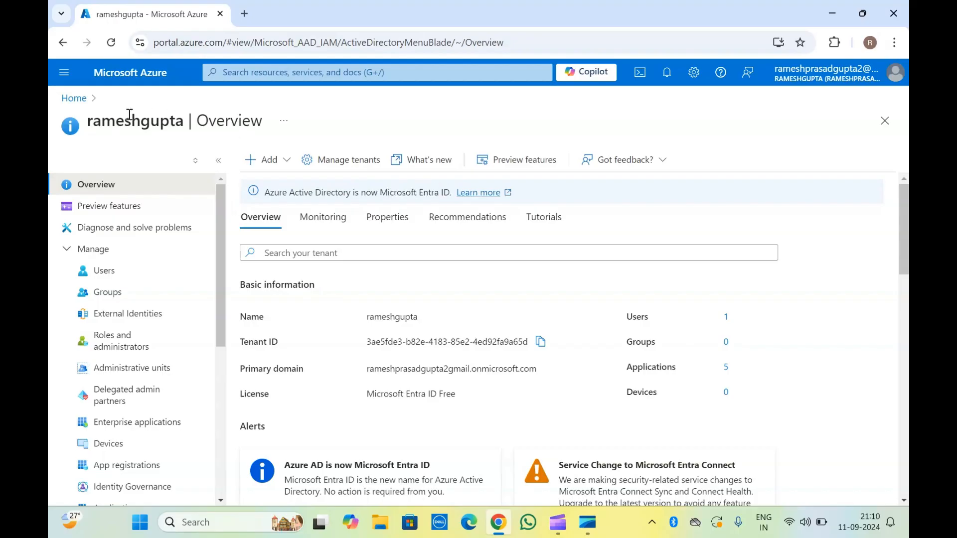
{"action": "left_click", "coordinate": [74, 99]}
Search 'entra' and open Microsoft Entra ID from the Services results.
{"action": "left_click", "coordinate": [252, 74]}
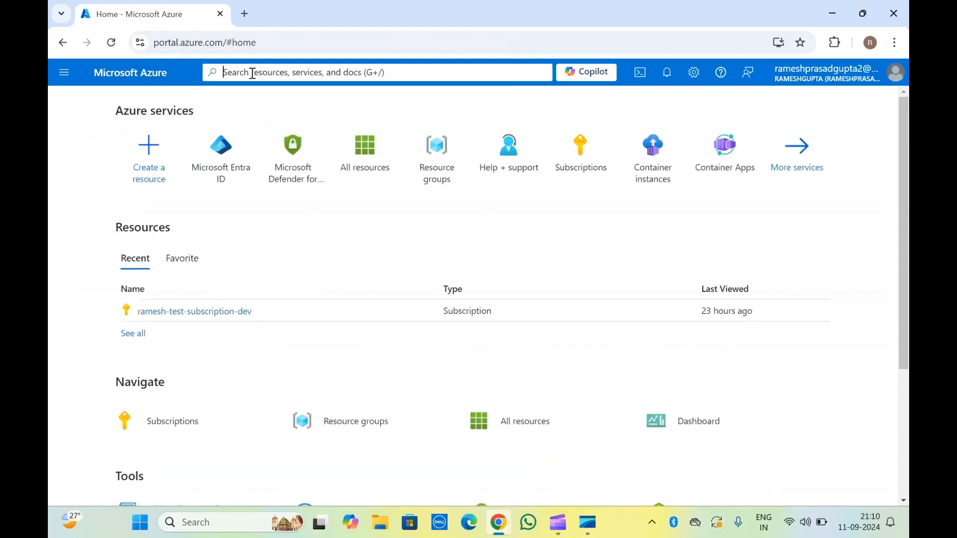
{"action": "type", "text": "entra"}
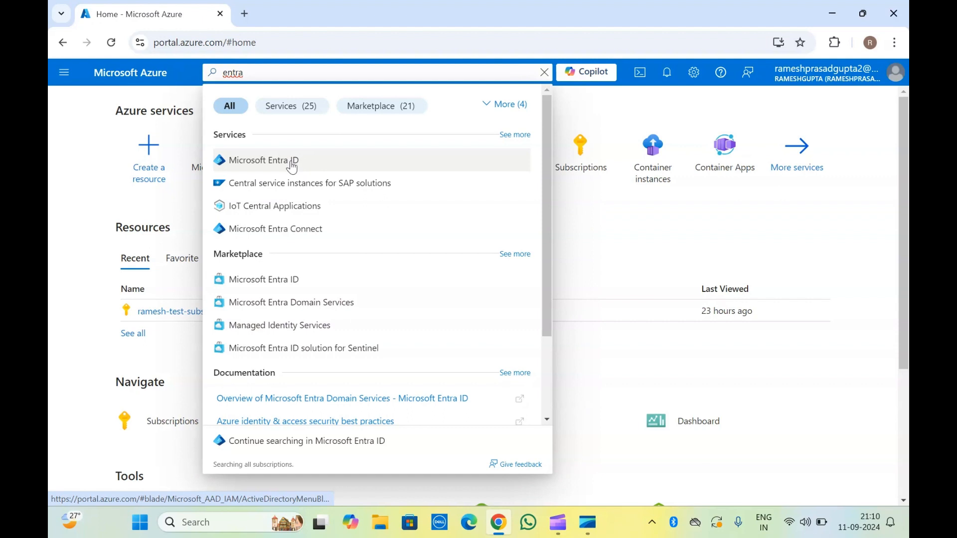
{"action": "left_click", "coordinate": [292, 165]}
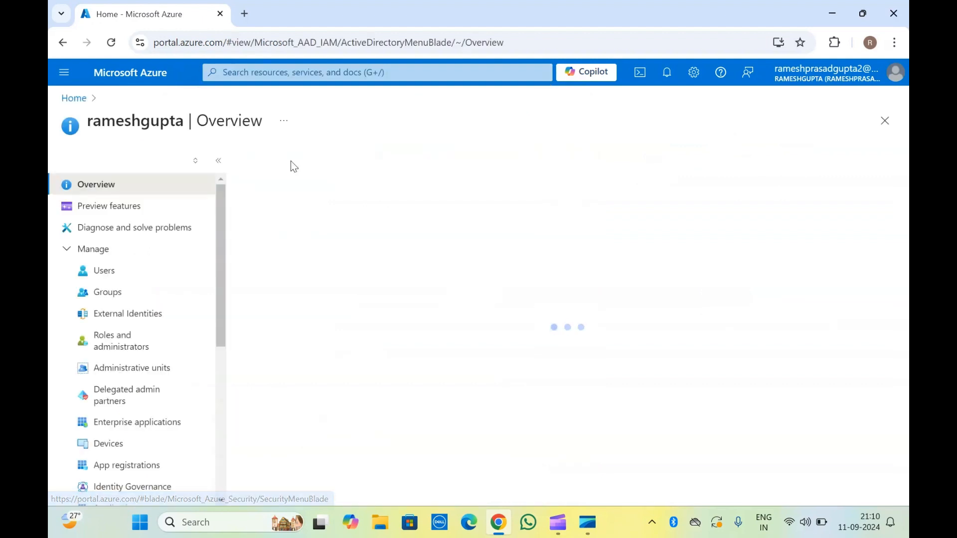
{"action": "double_click", "coordinate": [148, 120]}
{"action": "left_click", "coordinate": [149, 120]}
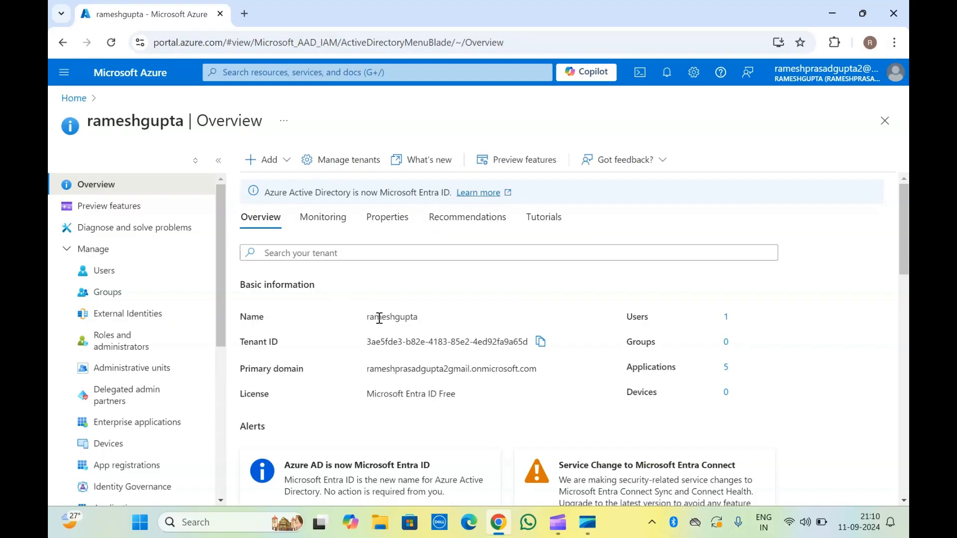
Scroll the tenant Overview, then open Users under Manage.
{"action": "scroll", "coordinate": [379, 318], "scroll_direction": "down", "scroll_amount": 15}
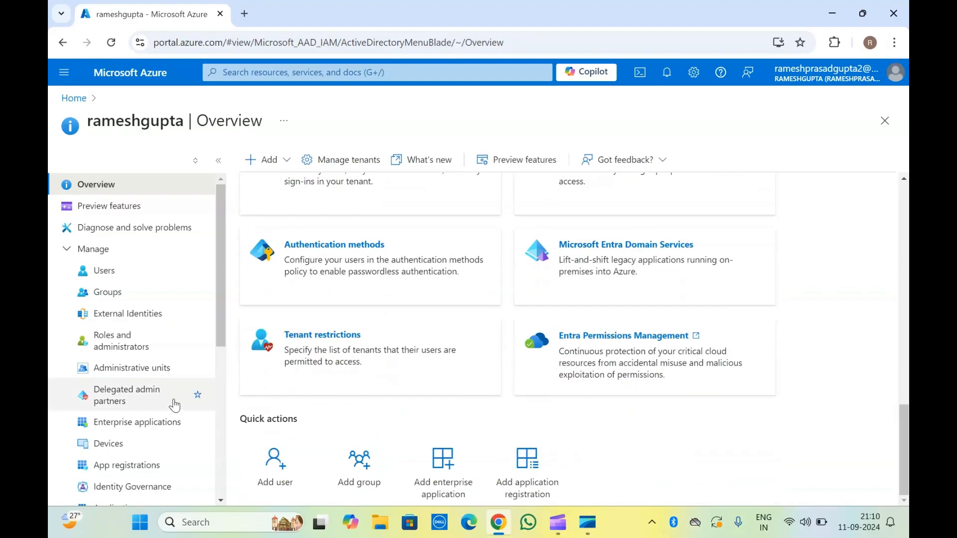
{"action": "scroll", "coordinate": [156, 290], "scroll_direction": "down", "scroll_amount": 5}
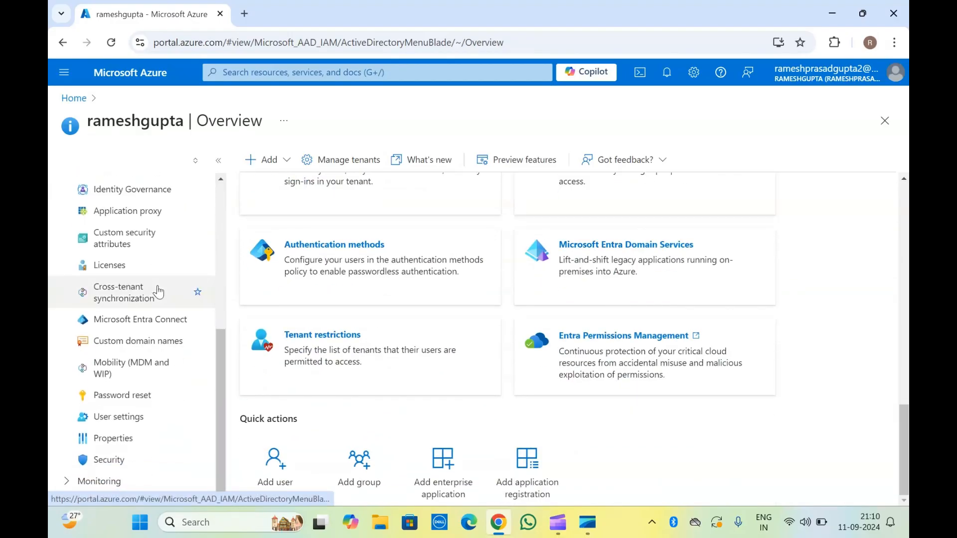
{"action": "scroll", "coordinate": [156, 292], "scroll_direction": "up", "scroll_amount": 5}
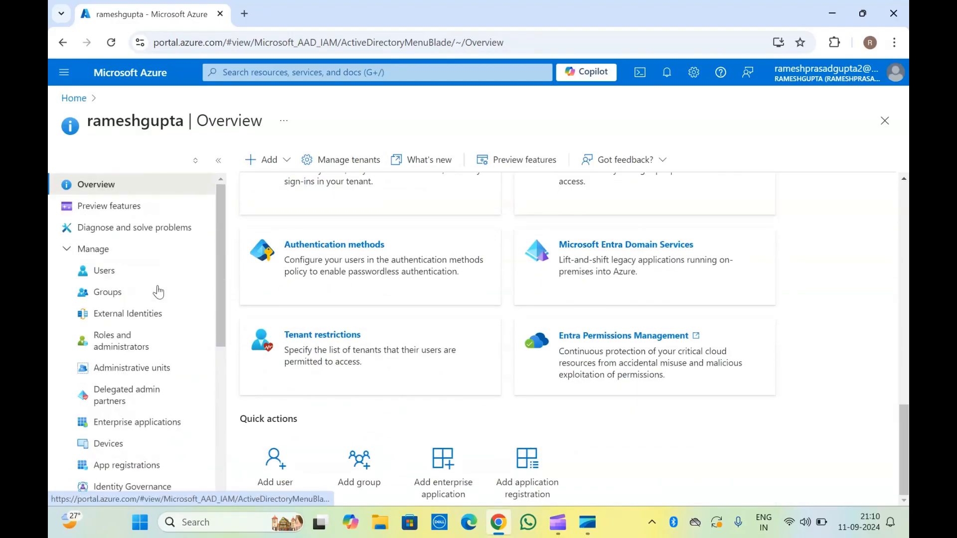
{"action": "left_click", "coordinate": [110, 275]}
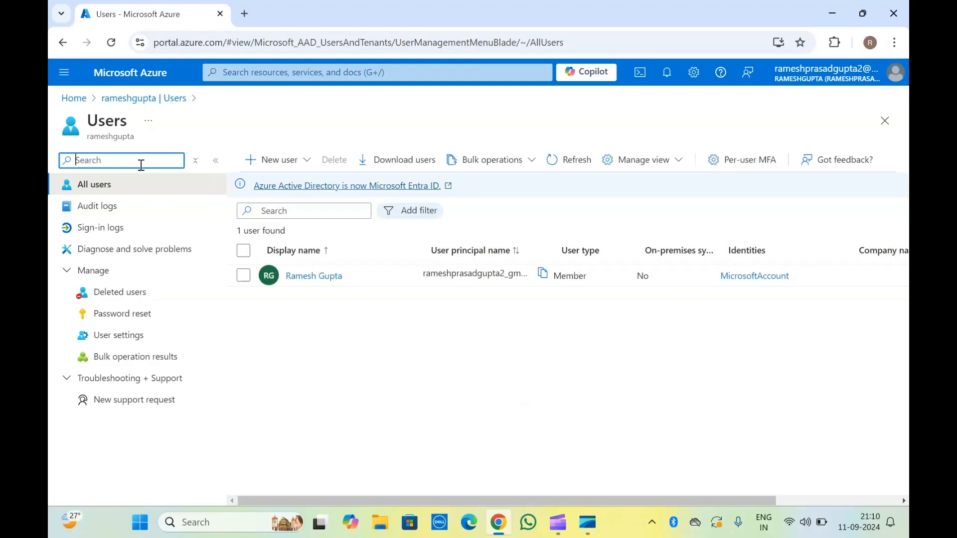
Scroll the users table sideways and back, then expand the New user menu.
{"action": "left_click", "coordinate": [98, 127]}
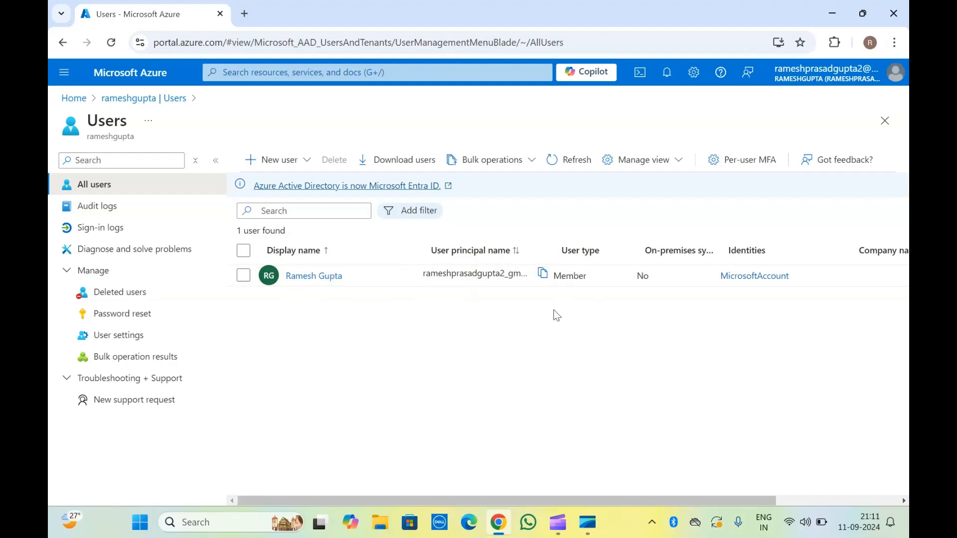
{"action": "scroll", "coordinate": [647, 323], "scroll_direction": "right", "scroll_amount": 3}
{"action": "scroll", "coordinate": [647, 322], "scroll_direction": "left", "scroll_amount": 3}
{"action": "left_click", "coordinate": [288, 162]}
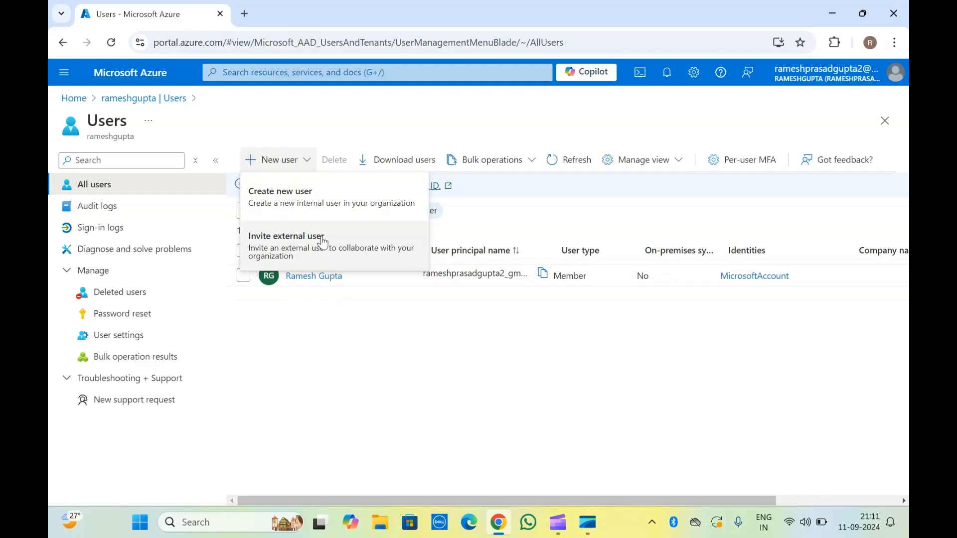
Create a new internal user and enter its user principal name and display name.
{"action": "left_click", "coordinate": [322, 217]}
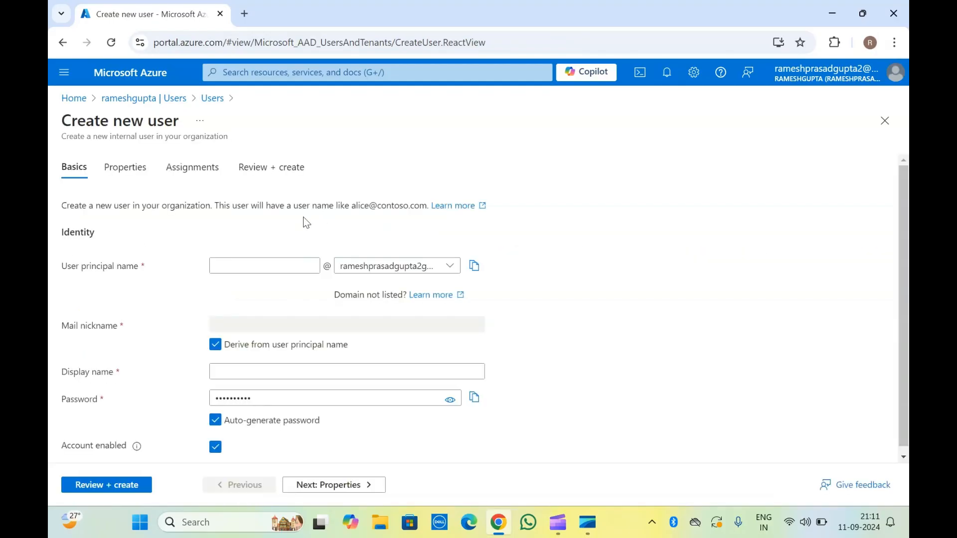
{"action": "left_click", "coordinate": [242, 270]}
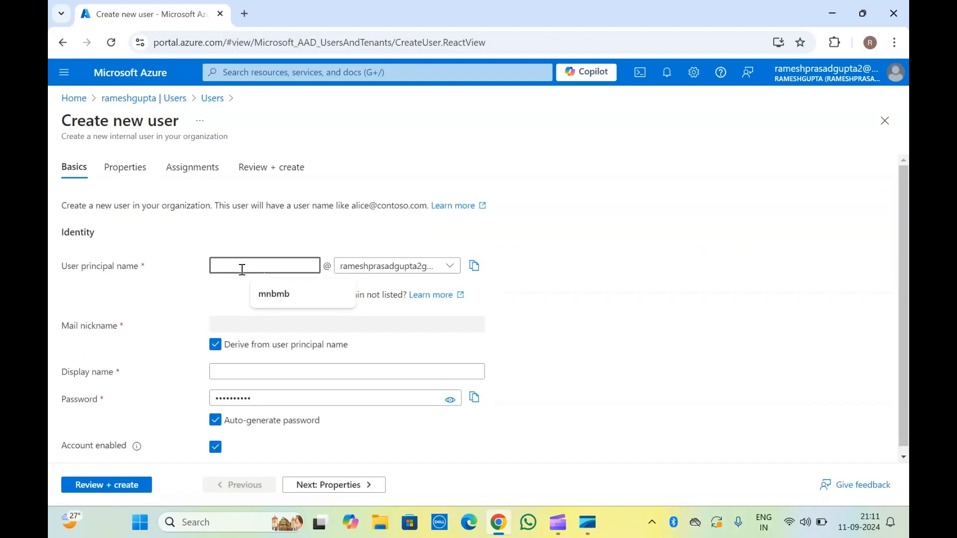
{"action": "type", "text": "ramesh"}
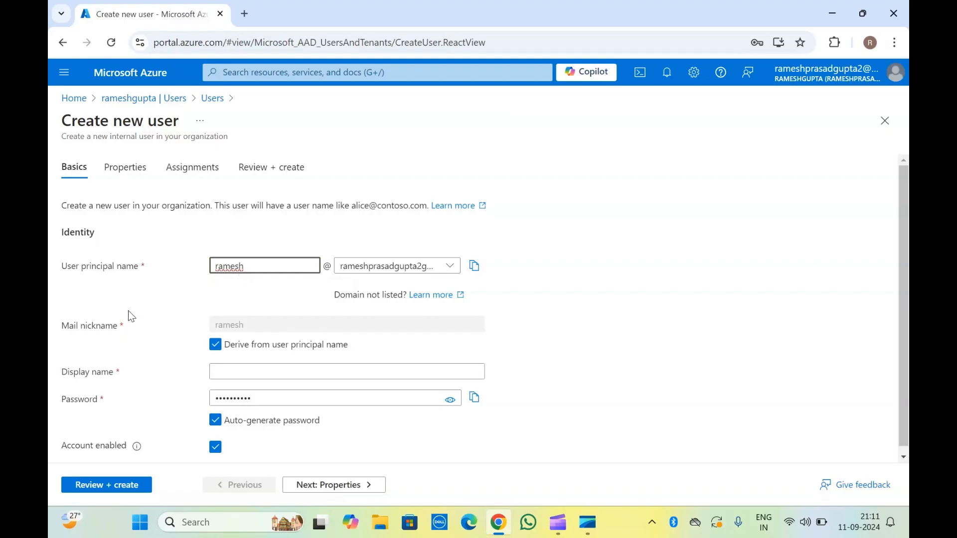
{"action": "scroll", "coordinate": [131, 316], "scroll_direction": "down", "scroll_amount": 1}
{"action": "left_click", "coordinate": [150, 295]}
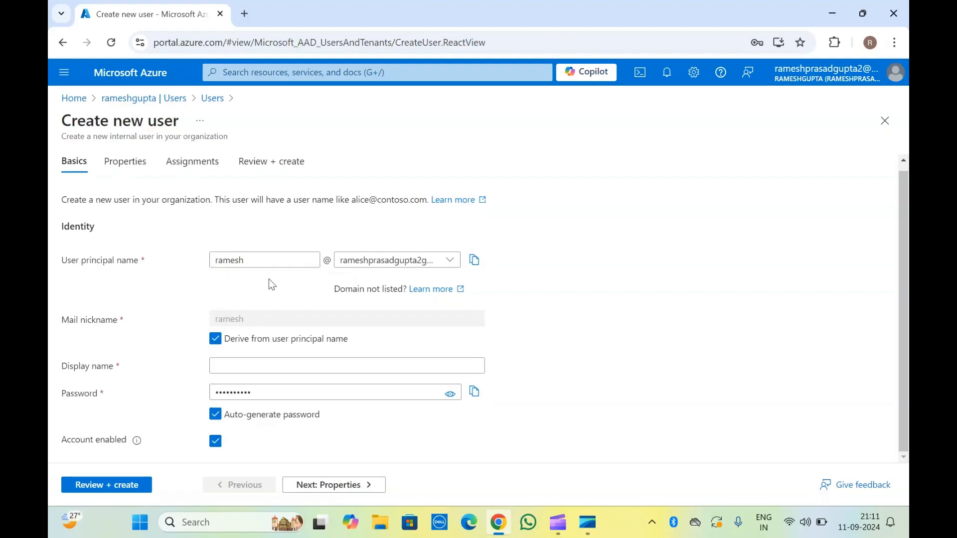
{"action": "left_click", "coordinate": [245, 364]}
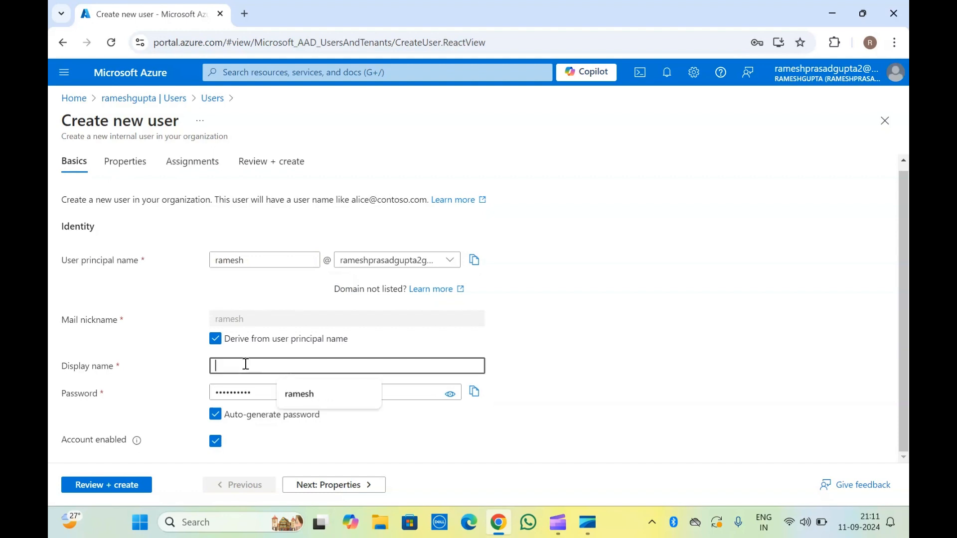
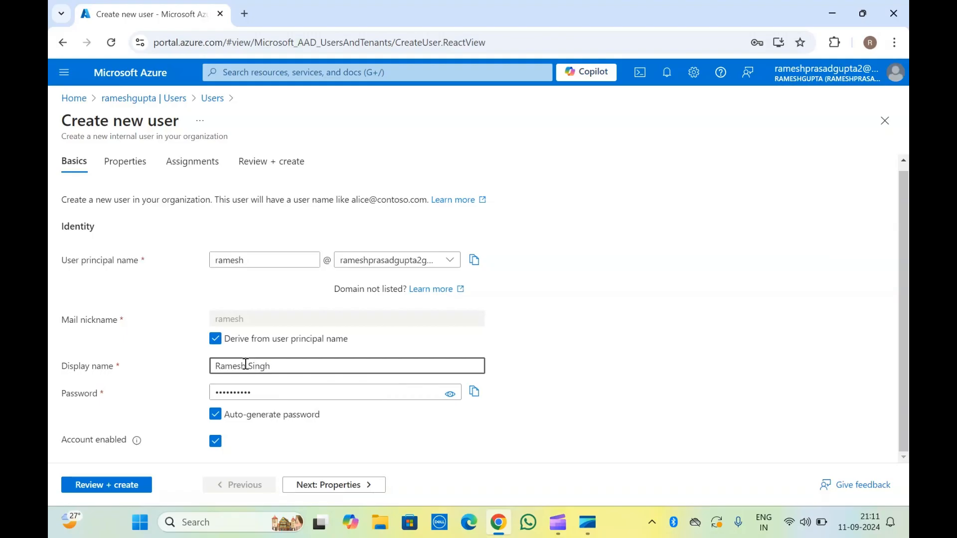
Turn Auto-generate password off and back on, then continue to Properties.
{"action": "left_click", "coordinate": [257, 414]}
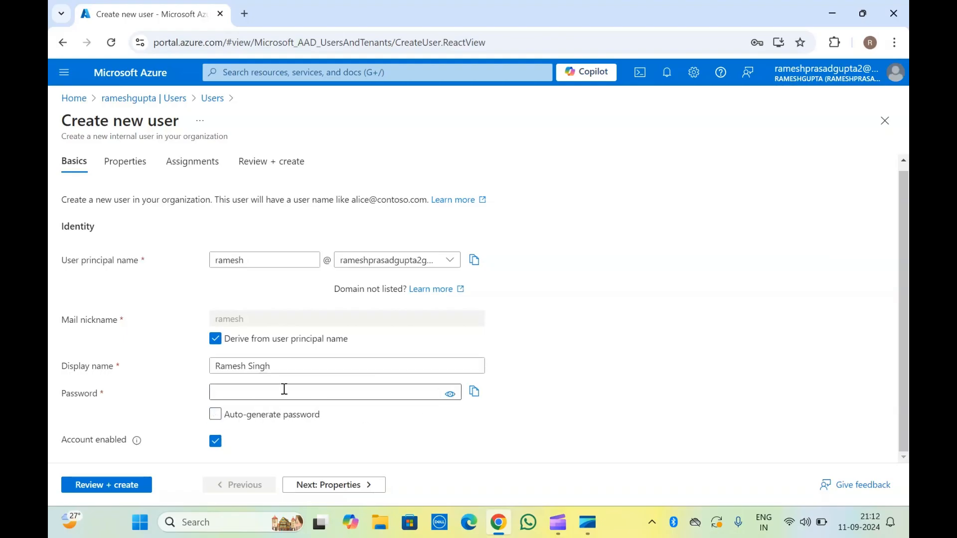
{"action": "left_click", "coordinate": [248, 391]}
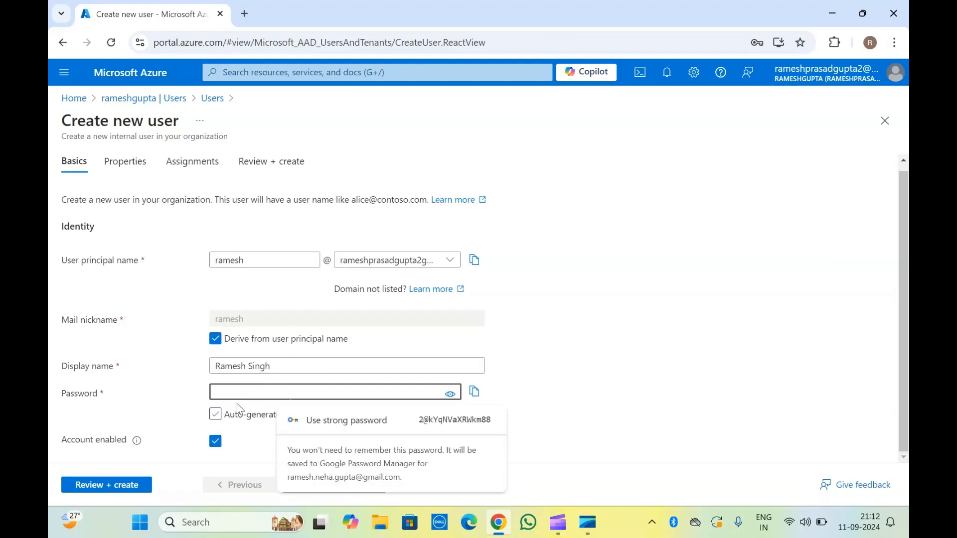
{"action": "left_click", "coordinate": [215, 417]}
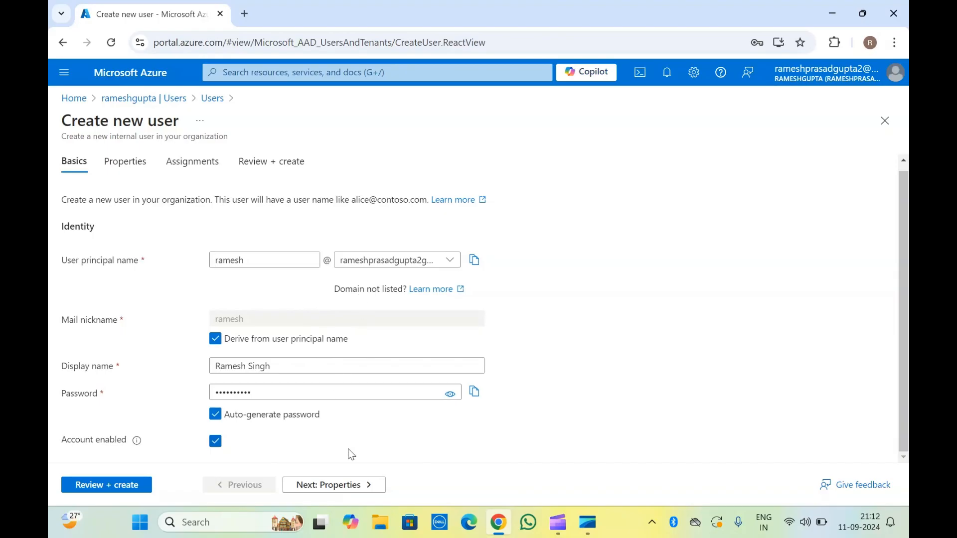
{"action": "left_click", "coordinate": [327, 486]}
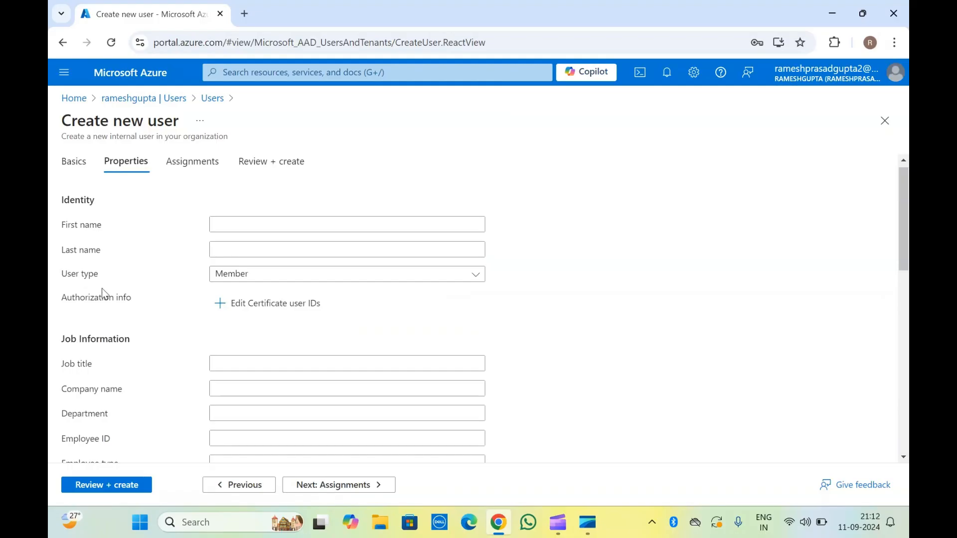
Enter the user's first and last name and keep User type as Member.
{"action": "left_click", "coordinate": [238, 228]}
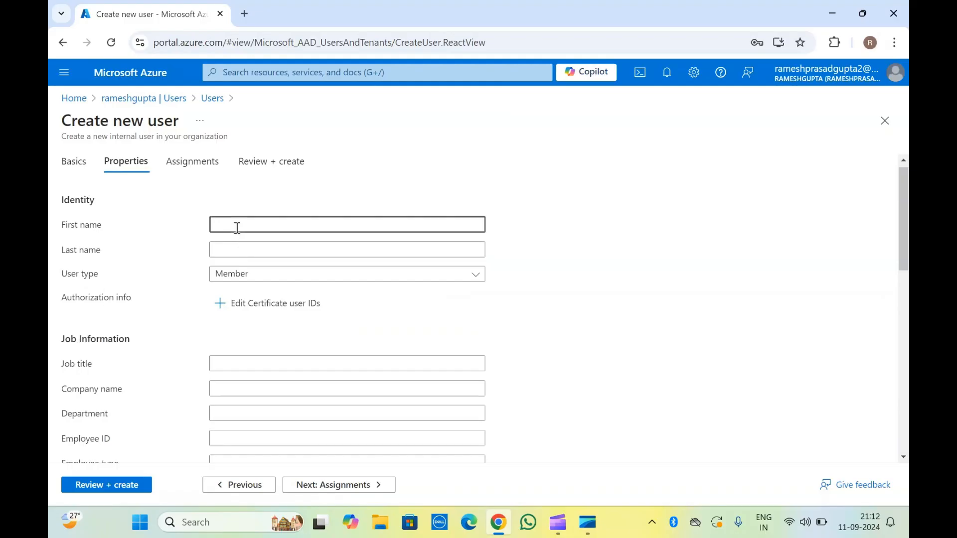
{"action": "left_click", "coordinate": [248, 254]}
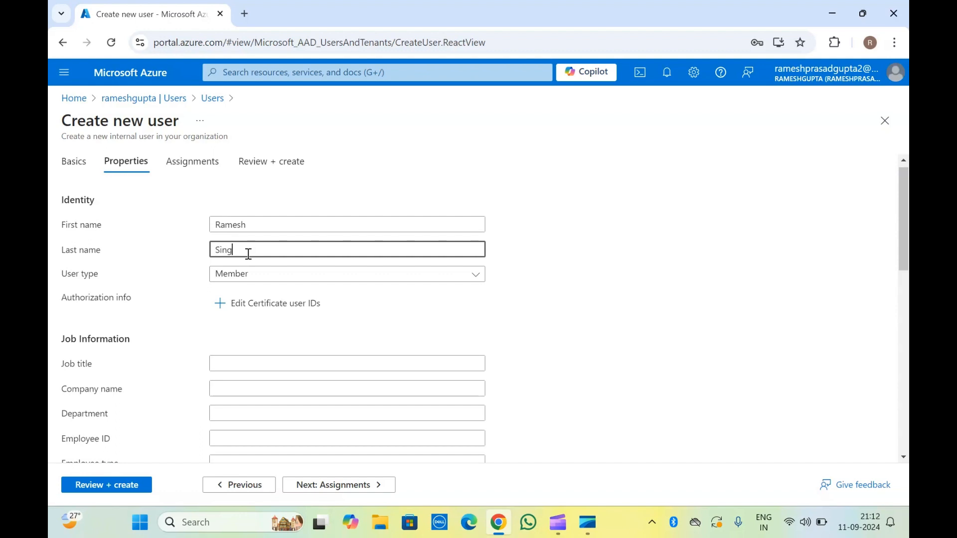
{"action": "left_click", "coordinate": [290, 280]}
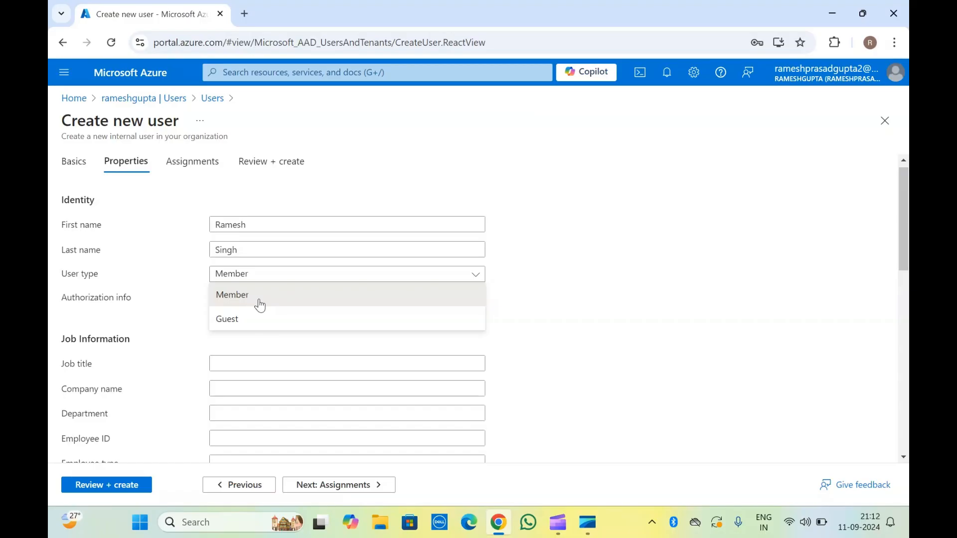
{"action": "left_click", "coordinate": [113, 284]}
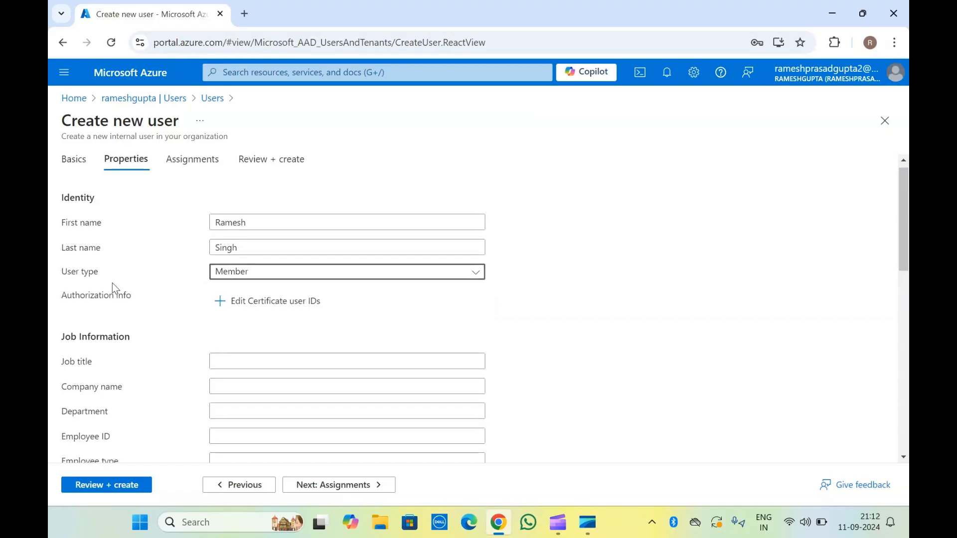
{"action": "scroll", "coordinate": [114, 288], "scroll_direction": "down", "scroll_amount": 1}
{"action": "left_click", "coordinate": [113, 283]}
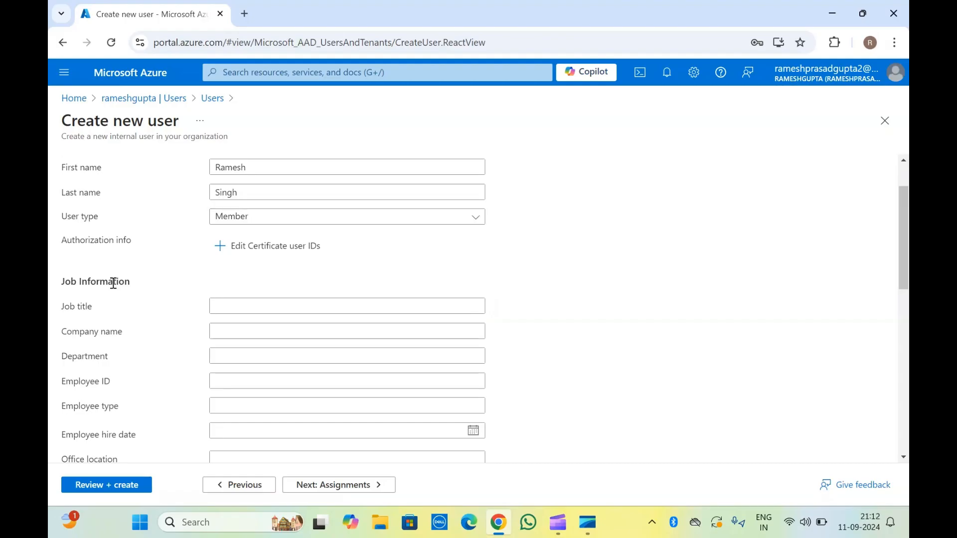
{"action": "scroll", "coordinate": [113, 284], "scroll_direction": "down", "scroll_amount": 2}
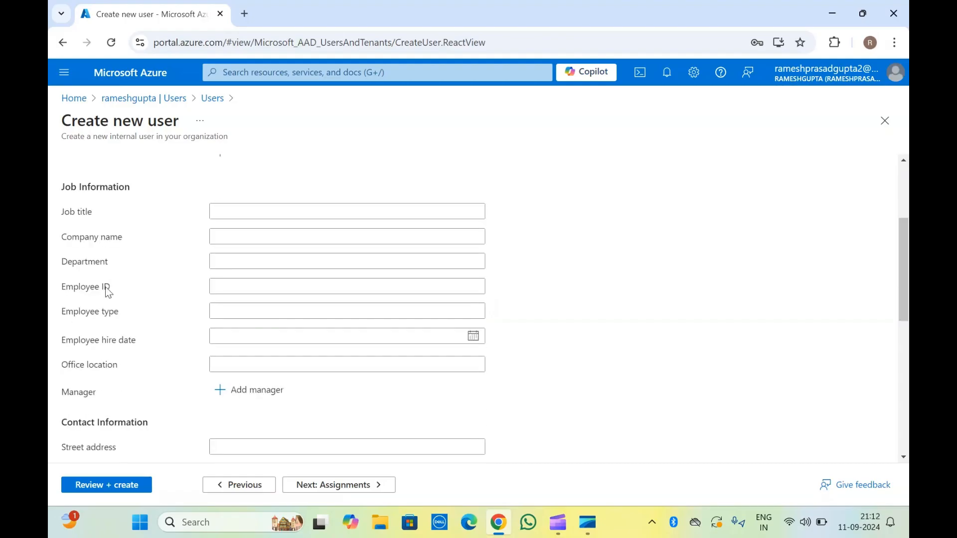
{"action": "scroll", "coordinate": [106, 288], "scroll_direction": "down", "scroll_amount": 3}
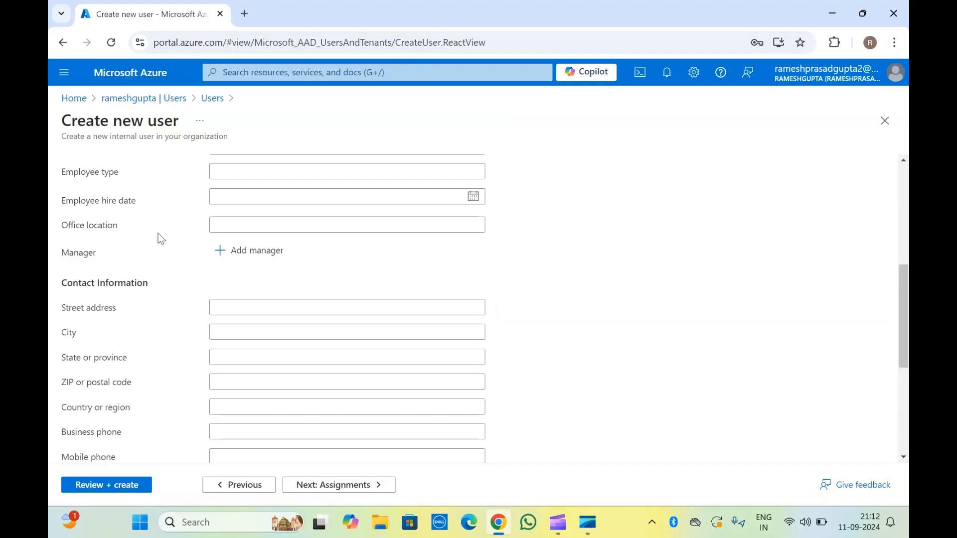
{"action": "scroll", "coordinate": [157, 233], "scroll_direction": "up", "scroll_amount": 4}
{"action": "scroll", "coordinate": [158, 233], "scroll_direction": "down", "scroll_amount": 3}
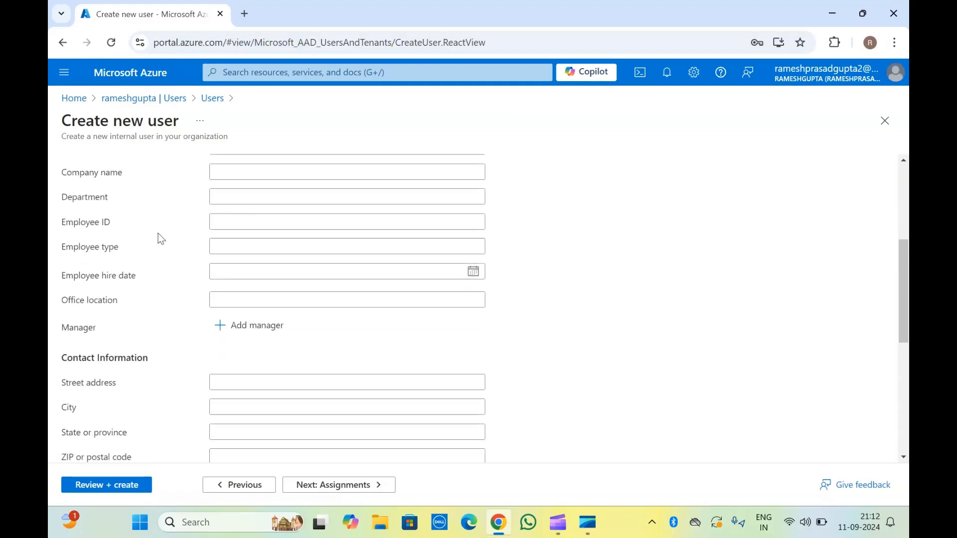
{"action": "scroll", "coordinate": [158, 239], "scroll_direction": "down", "scroll_amount": 3}
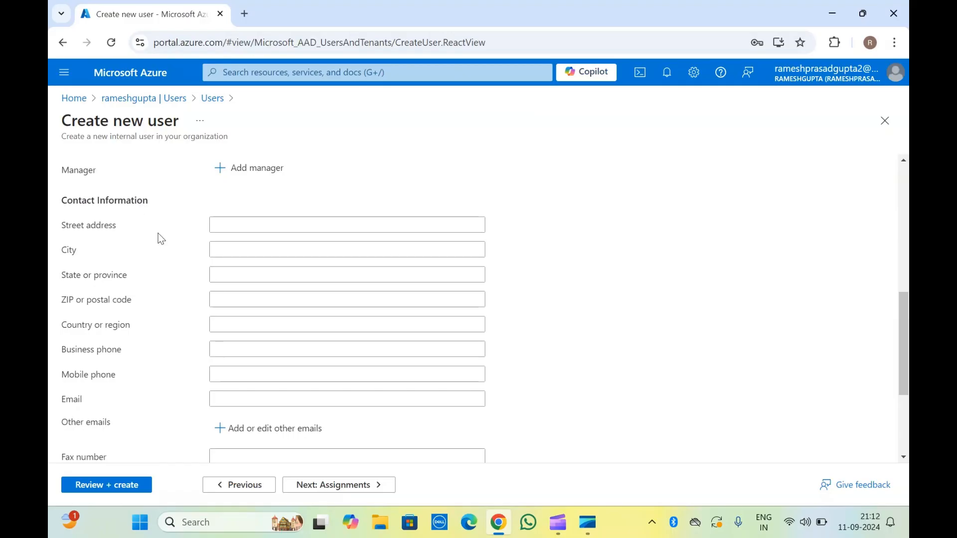
{"action": "left_click_drag", "start_coordinate": [91, 230], "coordinate": [118, 334]}
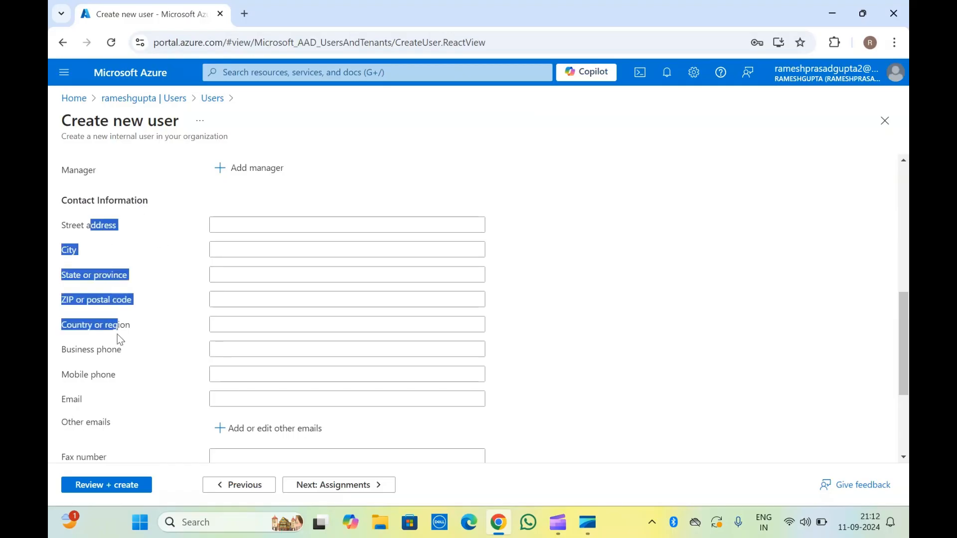
{"action": "left_click", "coordinate": [117, 335]}
{"action": "scroll", "coordinate": [118, 335], "scroll_direction": "down", "scroll_amount": 4}
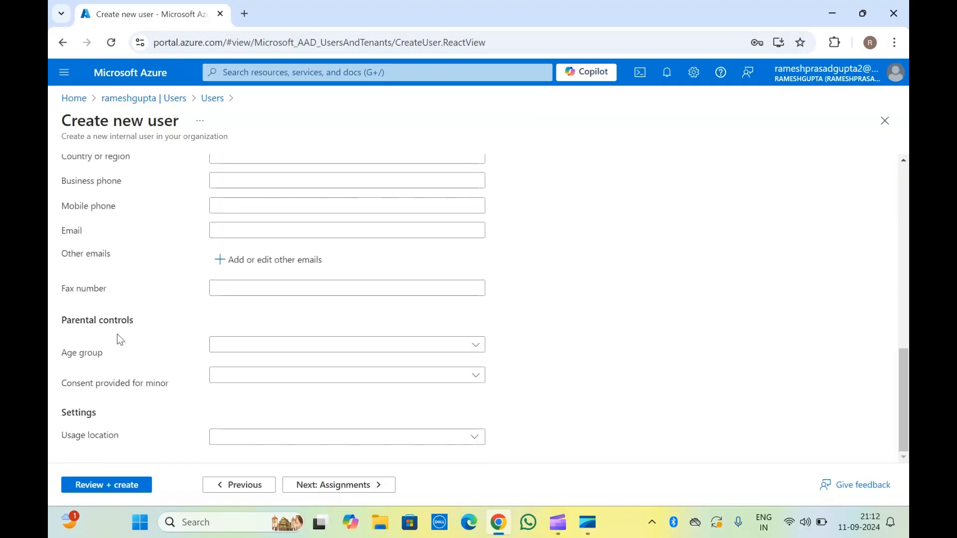
{"action": "left_click", "coordinate": [309, 488]}
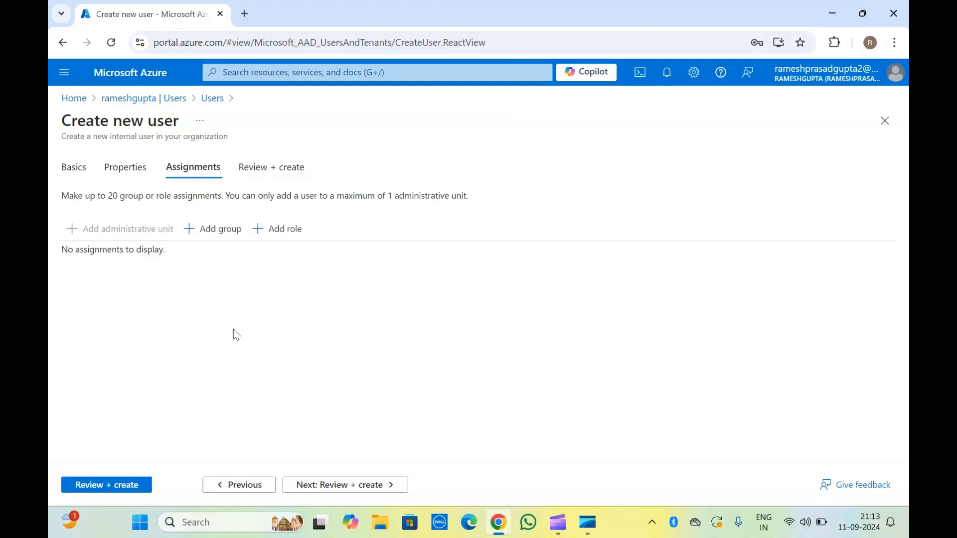
Open and close the empty group picker without adding a group, then list directory roles.
{"action": "left_click", "coordinate": [202, 233]}
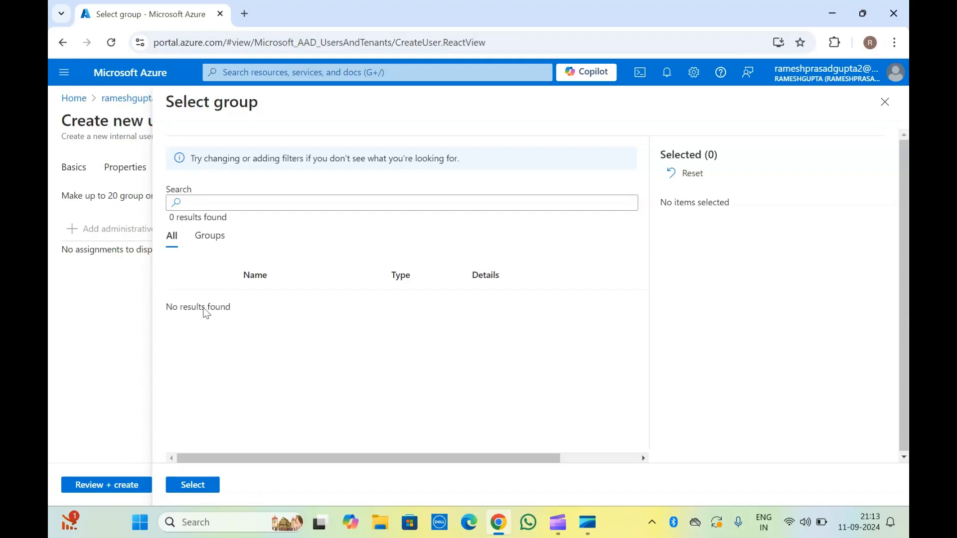
{"action": "left_click", "coordinate": [892, 110]}
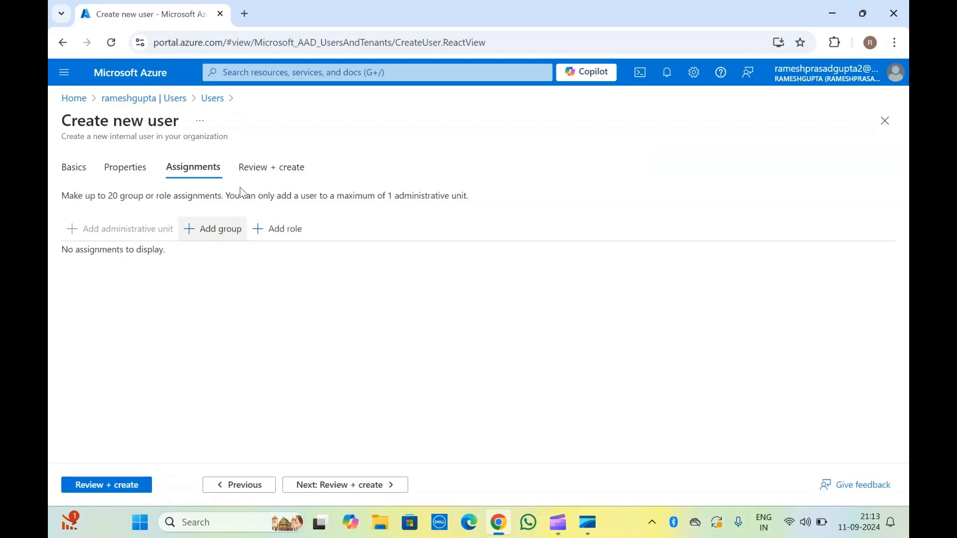
{"action": "left_click", "coordinate": [282, 238]}
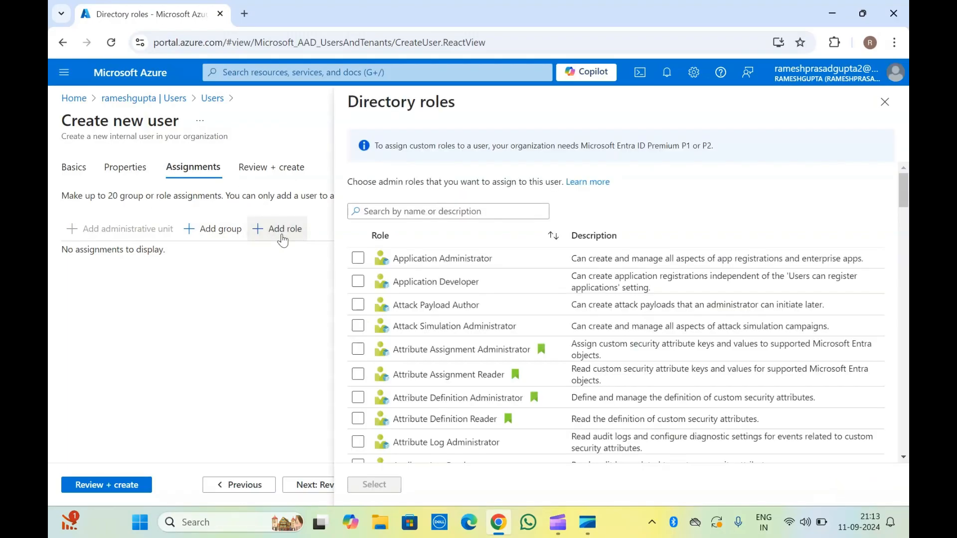
Assign the Intune Administrator directory role and advance to Review + create.
{"action": "scroll", "coordinate": [473, 419], "scroll_direction": "down", "scroll_amount": 3}
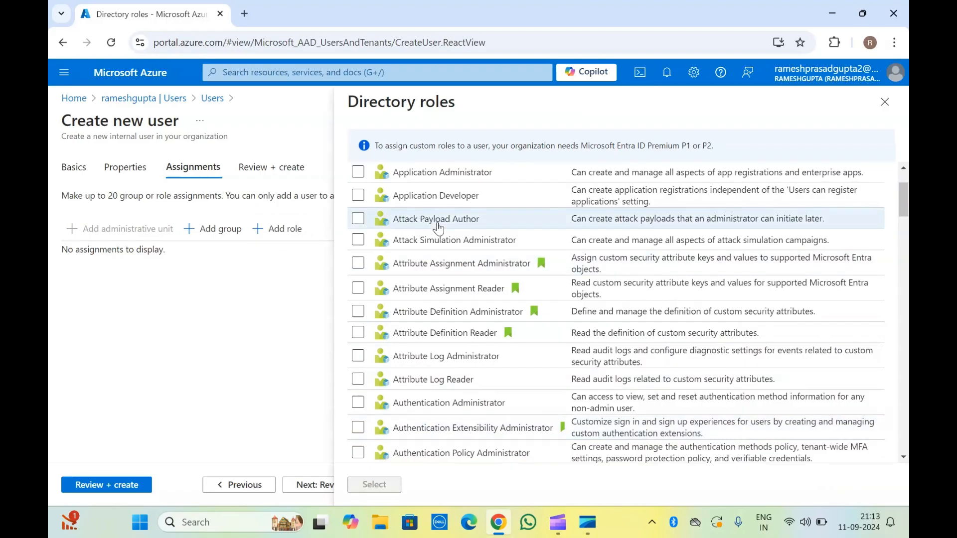
{"action": "scroll", "coordinate": [438, 228], "scroll_direction": "down", "scroll_amount": 10}
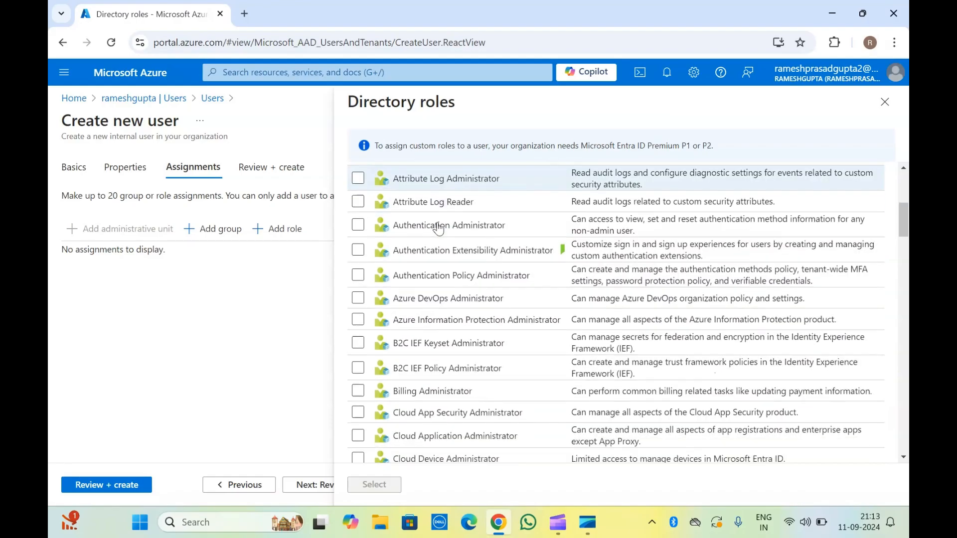
{"action": "scroll", "coordinate": [439, 228], "scroll_direction": "down", "scroll_amount": 6}
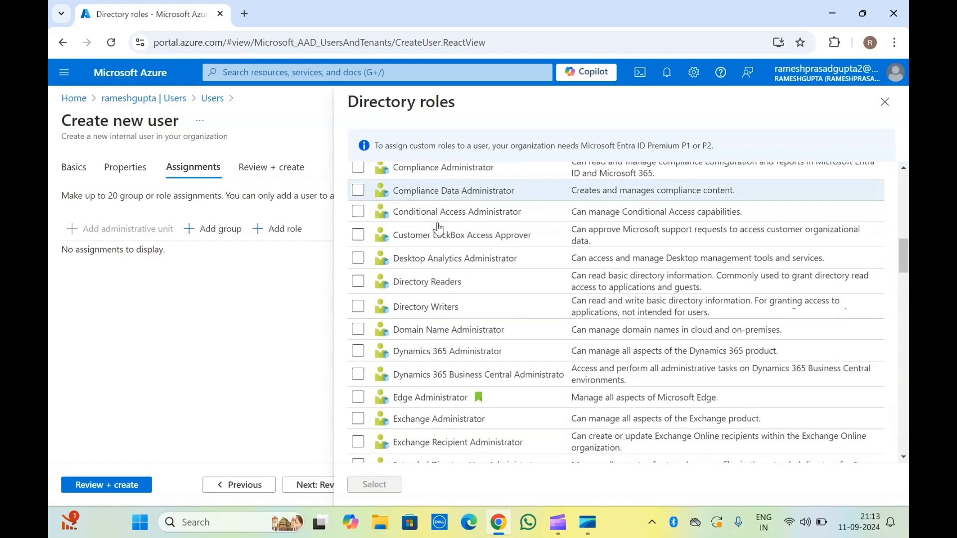
{"action": "scroll", "coordinate": [438, 228], "scroll_direction": "down", "scroll_amount": 6}
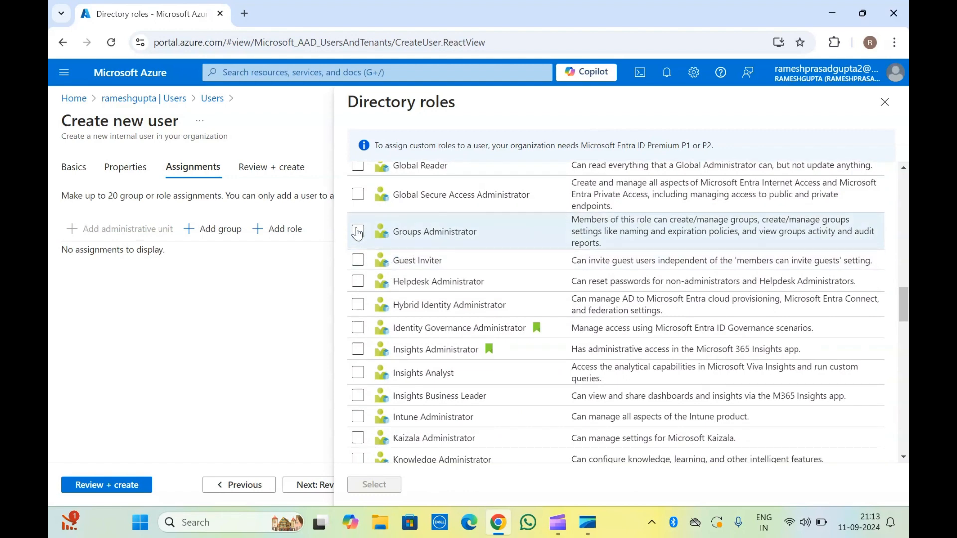
{"action": "scroll", "coordinate": [357, 232], "scroll_direction": "down", "scroll_amount": 3}
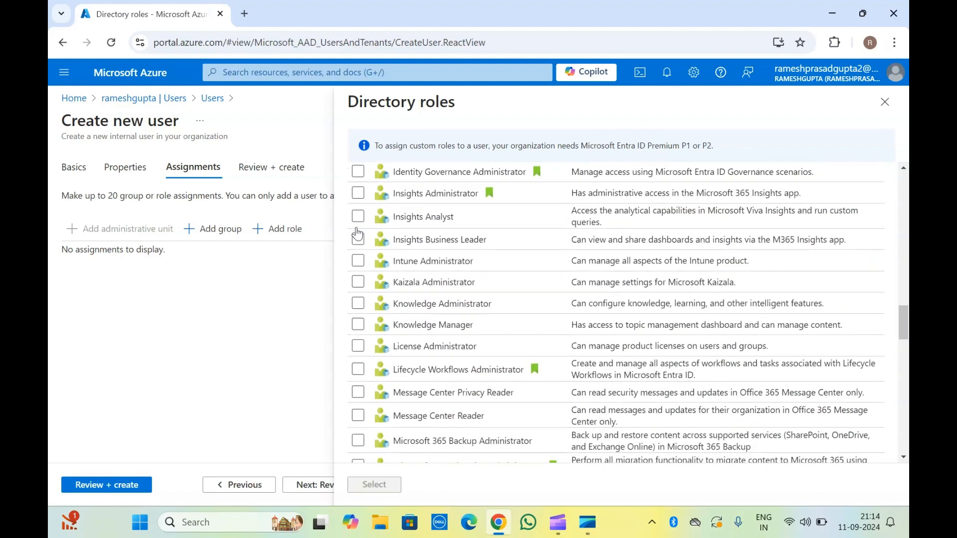
{"action": "left_click", "coordinate": [358, 260]}
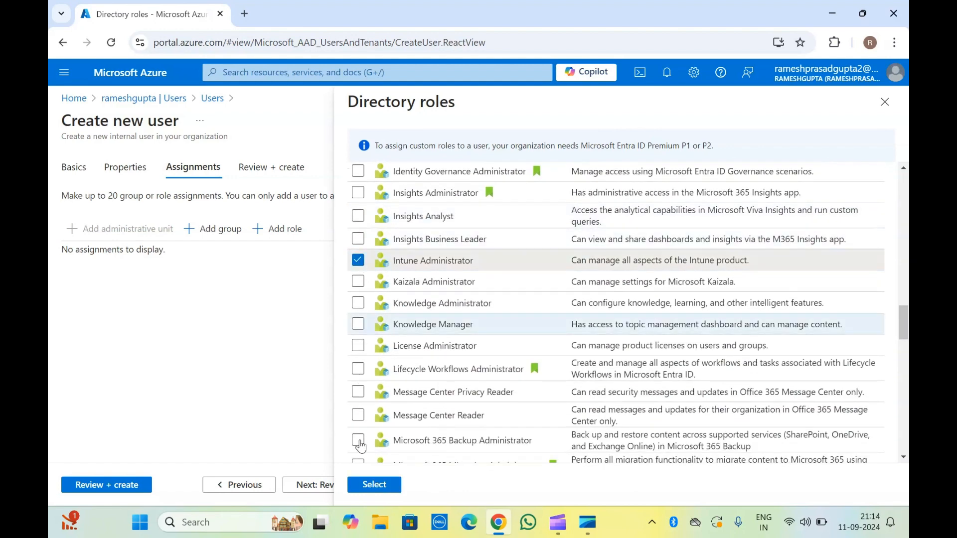
{"action": "left_click", "coordinate": [380, 483]}
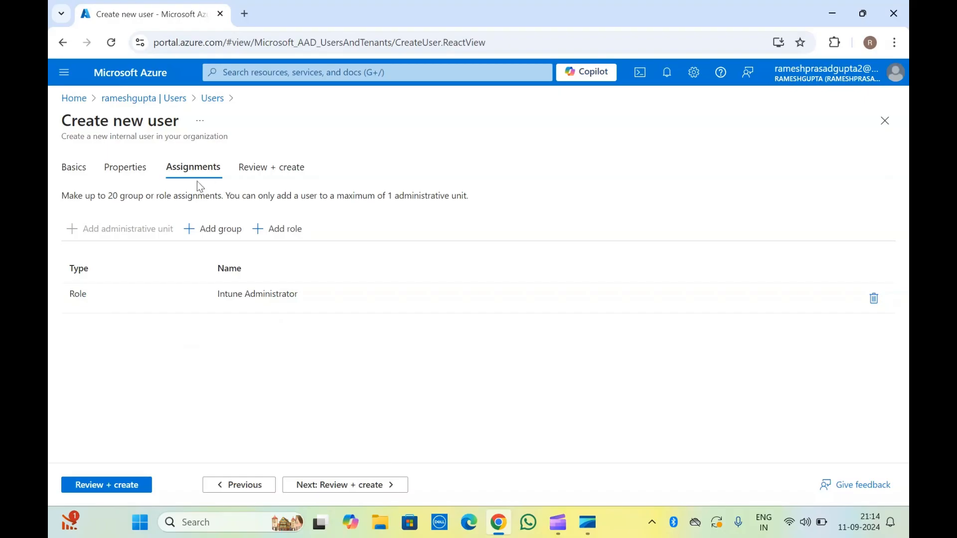
{"action": "left_click", "coordinate": [319, 485]}
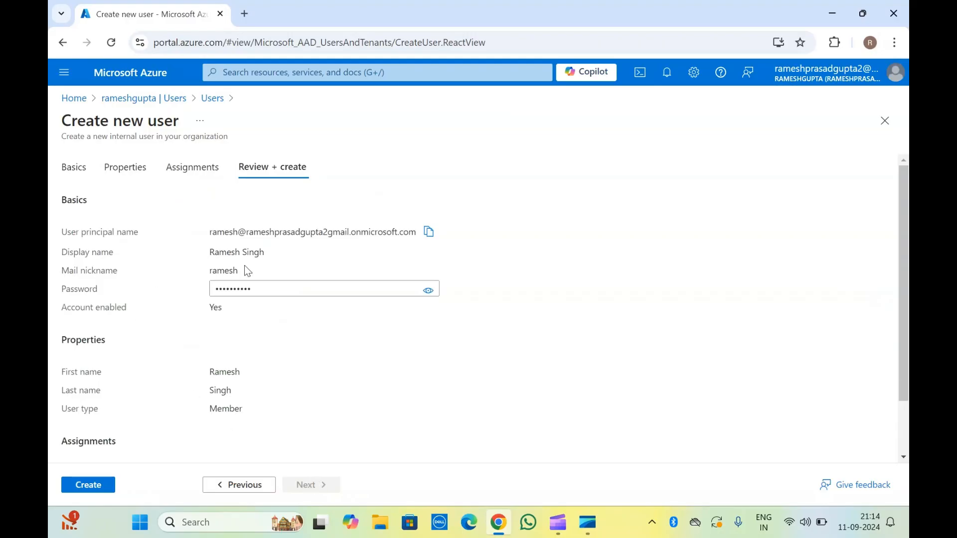
Scroll through the review summary and create the Member user account.
{"action": "scroll", "coordinate": [169, 322], "scroll_direction": "down", "scroll_amount": 2}
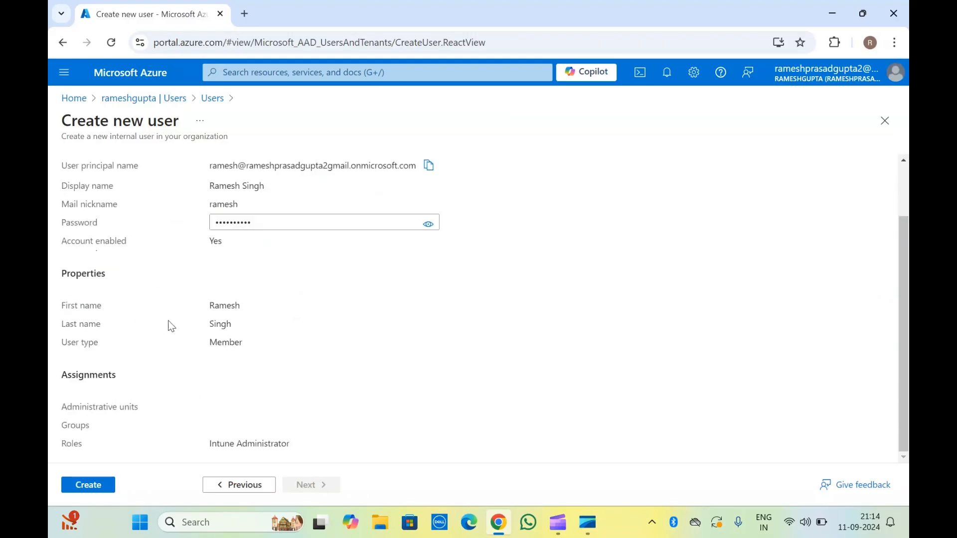
{"action": "scroll", "coordinate": [169, 325], "scroll_direction": "up", "scroll_amount": 1}
{"action": "scroll", "coordinate": [167, 324], "scroll_direction": "down", "scroll_amount": 1}
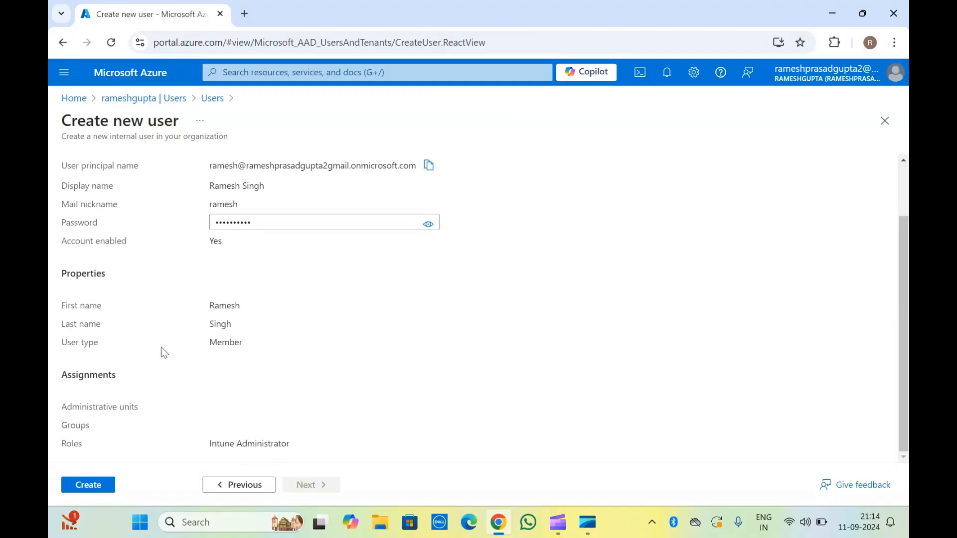
{"action": "left_click", "coordinate": [95, 486]}
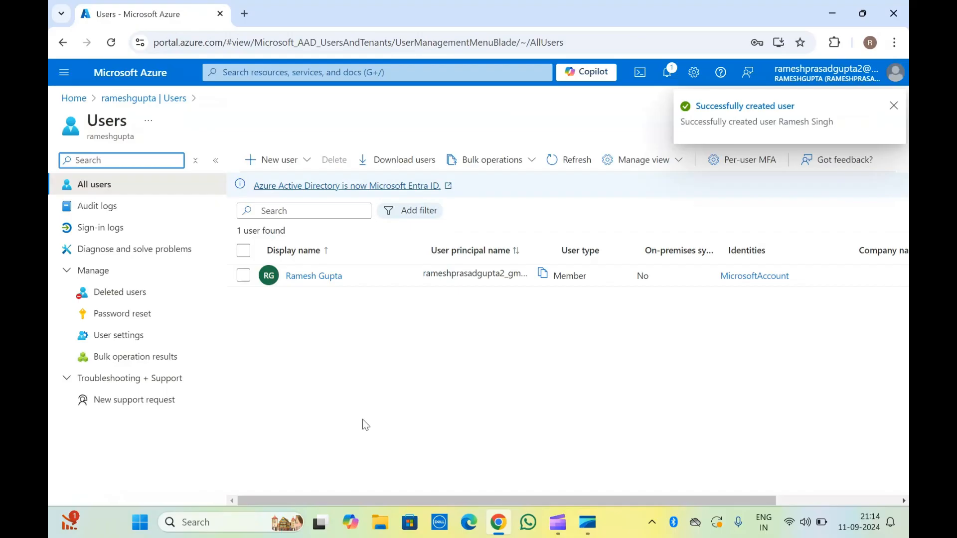
Refresh the users list and widen the User principal name column to show full names.
{"action": "left_click", "coordinate": [111, 43]}
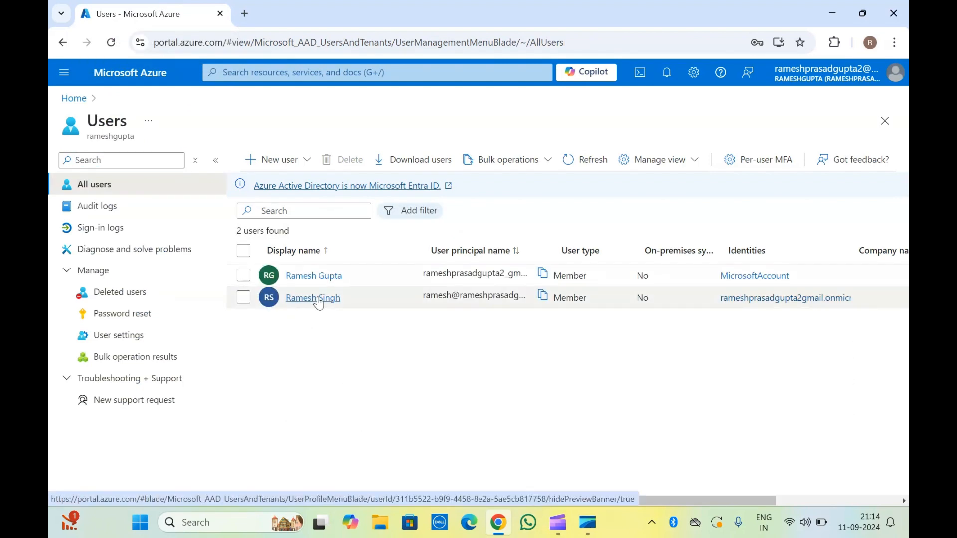
{"action": "scroll", "coordinate": [519, 330], "scroll_direction": "right", "scroll_amount": 3}
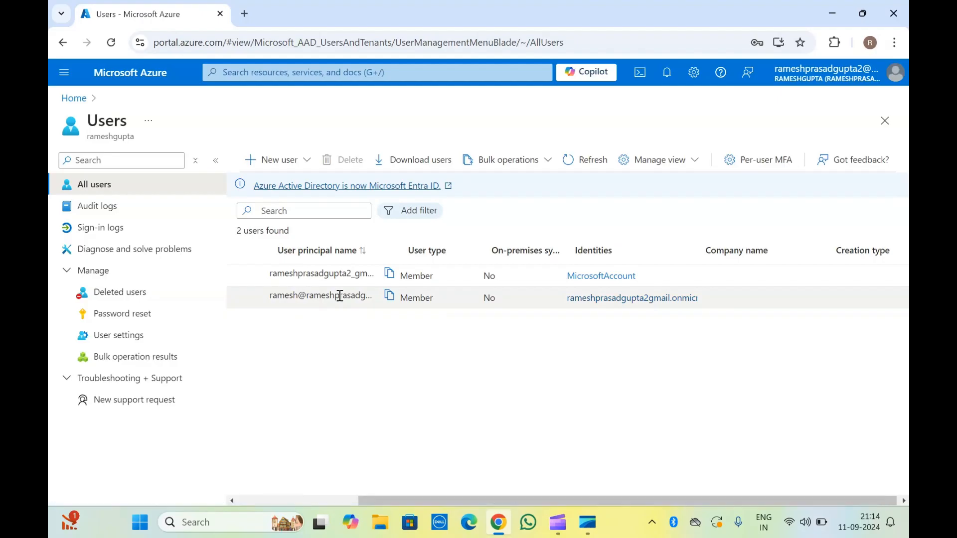
{"action": "scroll", "coordinate": [335, 297], "scroll_direction": "left", "scroll_amount": 3}
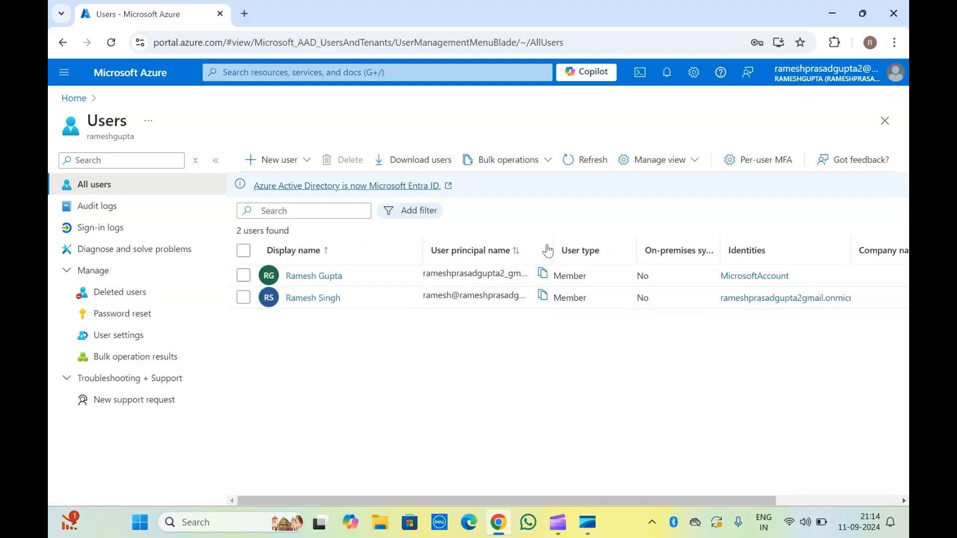
{"action": "left_click_drag", "start_coordinate": [548, 243], "coordinate": [683, 247]}
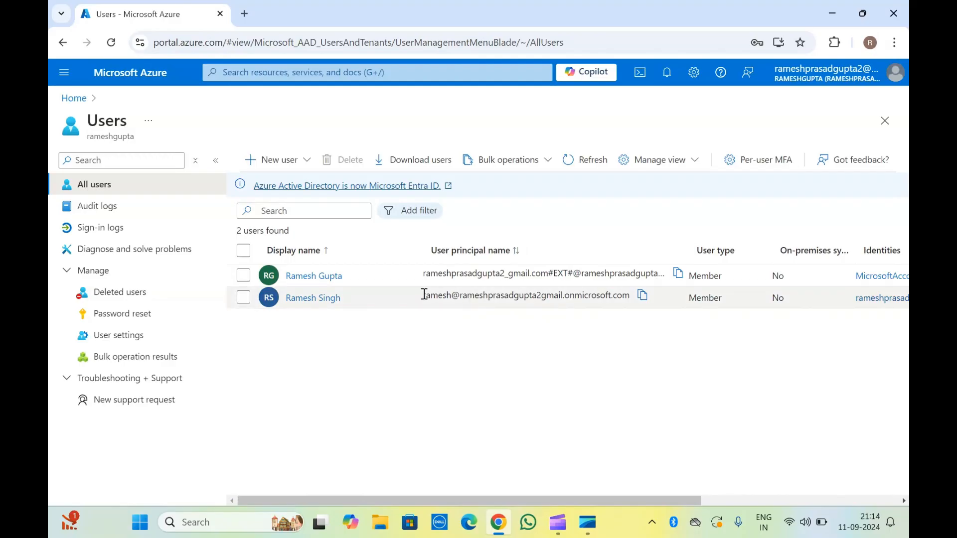
{"action": "left_click_drag", "start_coordinate": [424, 295], "coordinate": [637, 298]}
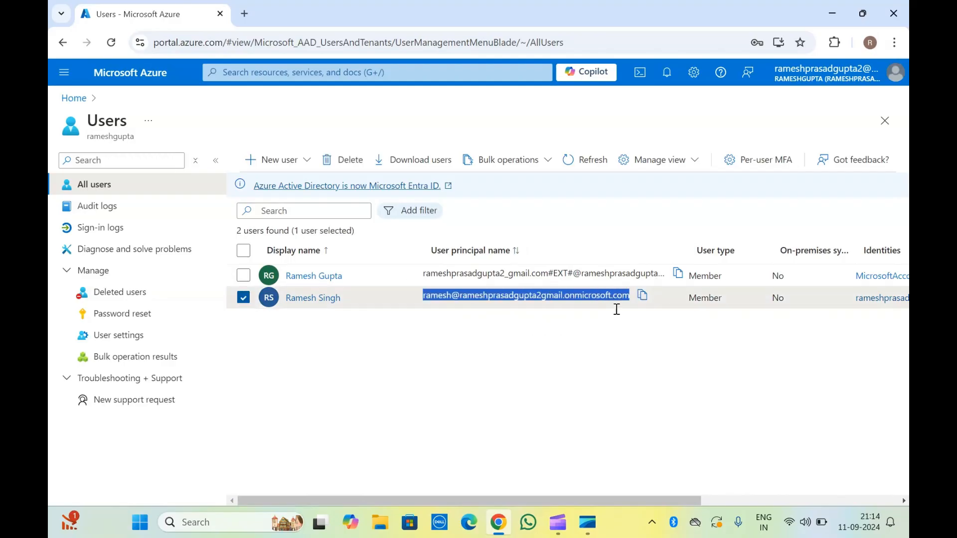
{"action": "left_click", "coordinate": [548, 358]}
Scroll the users table sideways and open the Bulk operations menu.
{"action": "scroll", "coordinate": [549, 359], "scroll_direction": "right", "scroll_amount": 5}
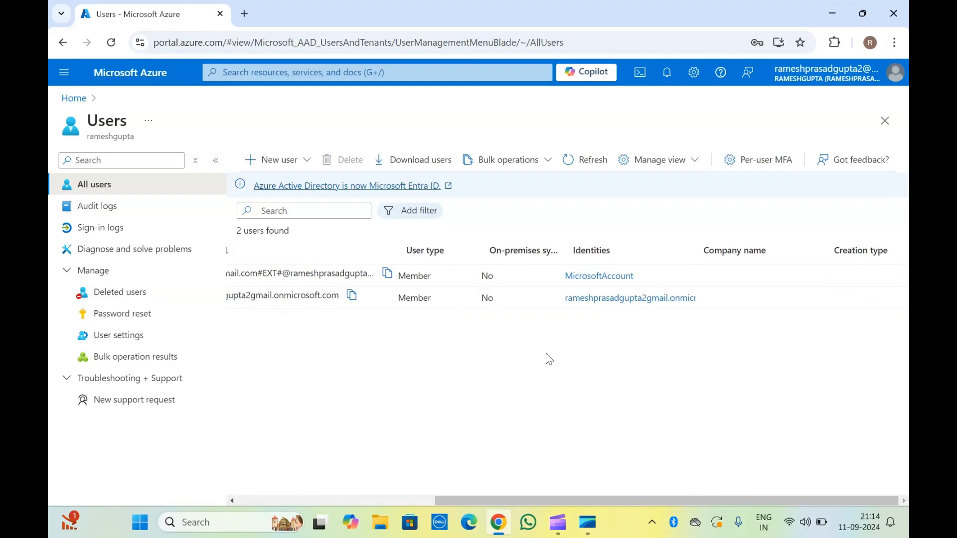
{"action": "scroll", "coordinate": [549, 359], "scroll_direction": "left", "scroll_amount": 5}
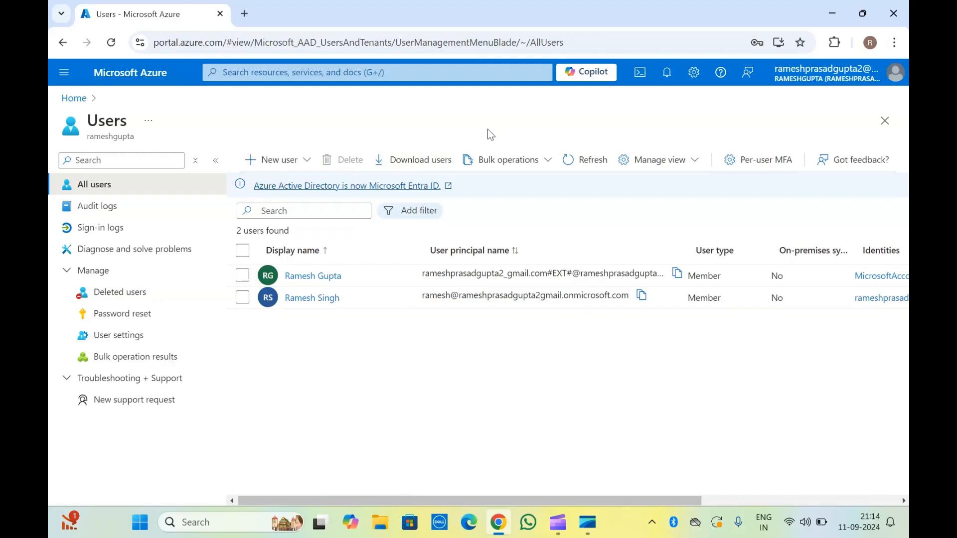
{"action": "left_click", "coordinate": [519, 157]}
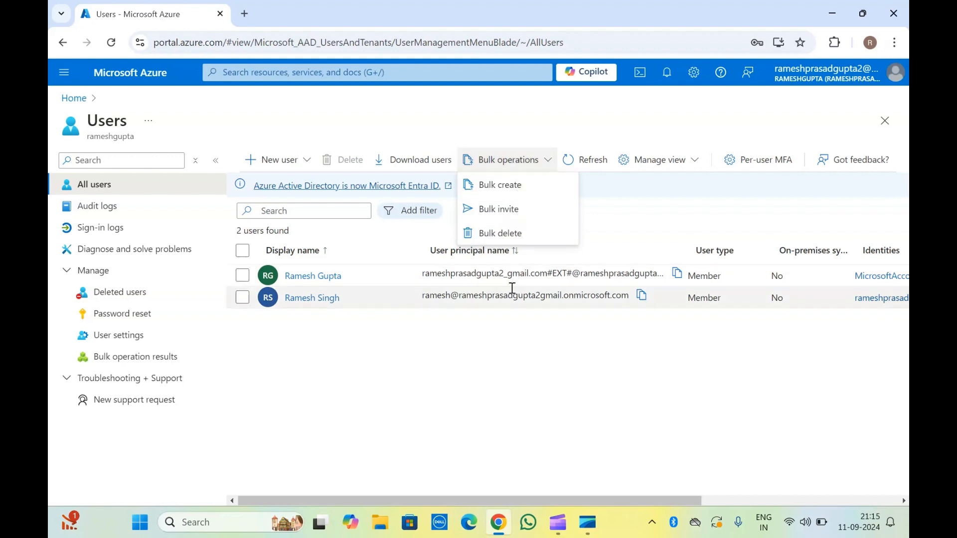
{"action": "left_click", "coordinate": [513, 189]}
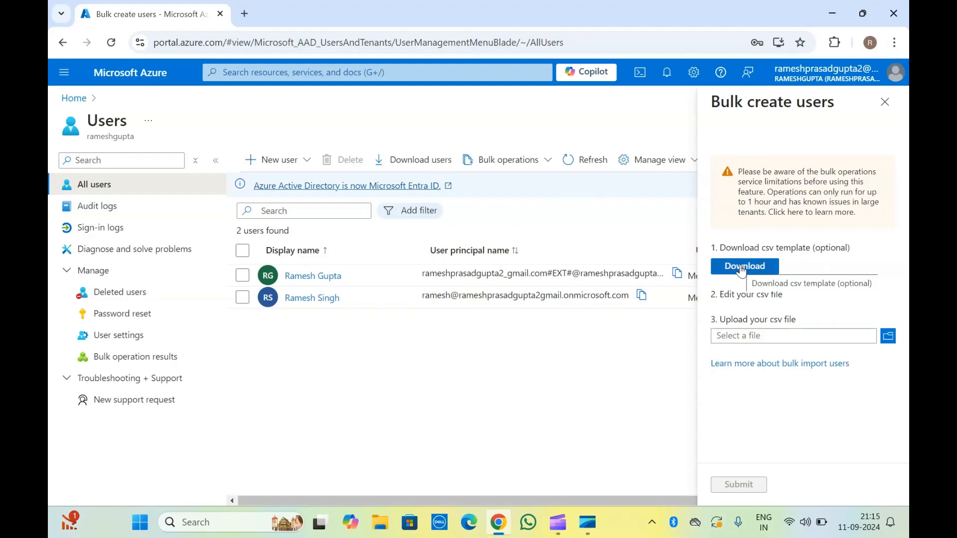
{"action": "triple_click", "coordinate": [800, 250]}
{"action": "left_click", "coordinate": [799, 250]}
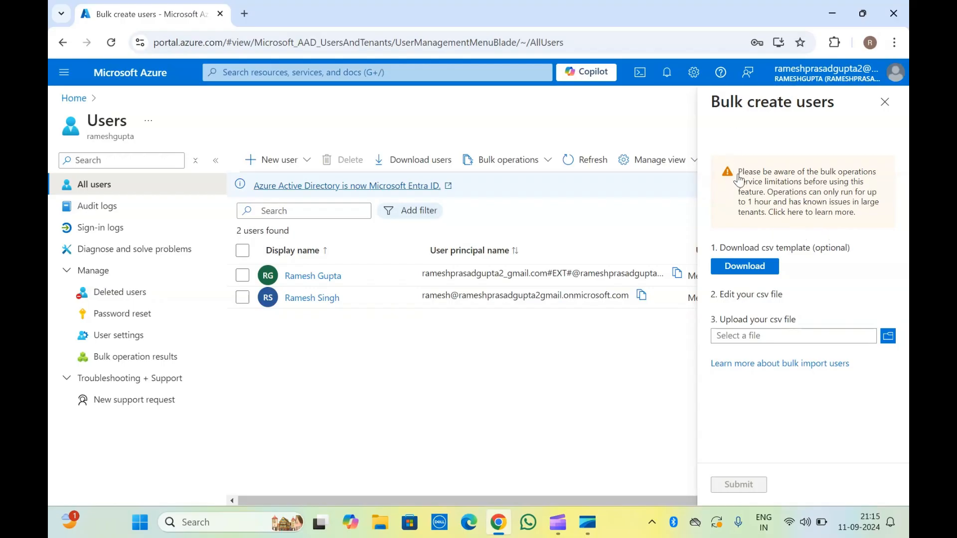
{"action": "left_click_drag", "start_coordinate": [740, 174], "coordinate": [817, 190]}
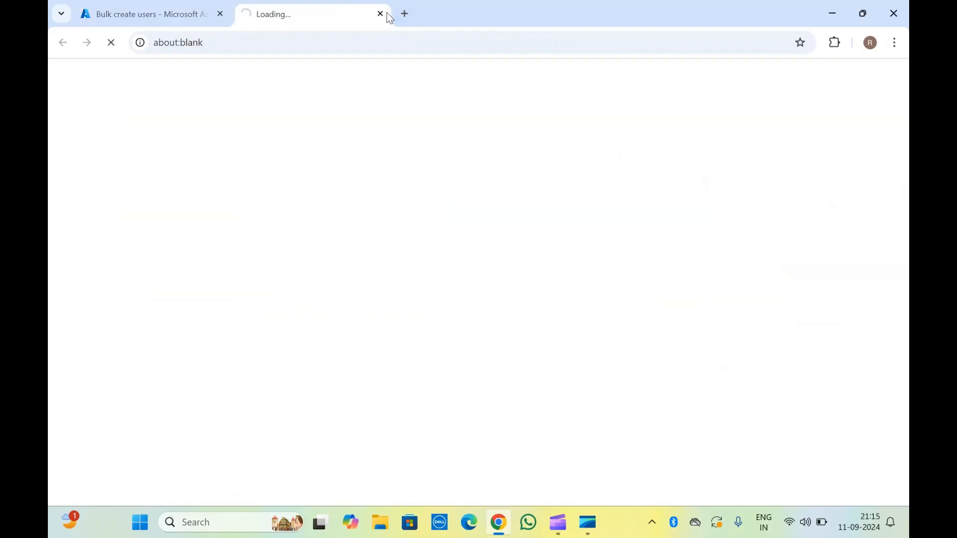
{"action": "left_click", "coordinate": [381, 14]}
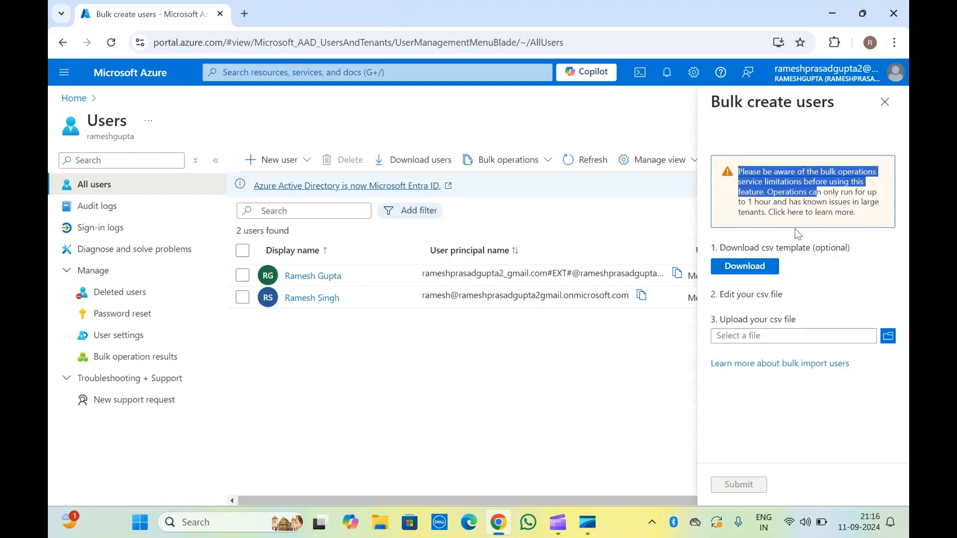
{"action": "left_click", "coordinate": [746, 240]}
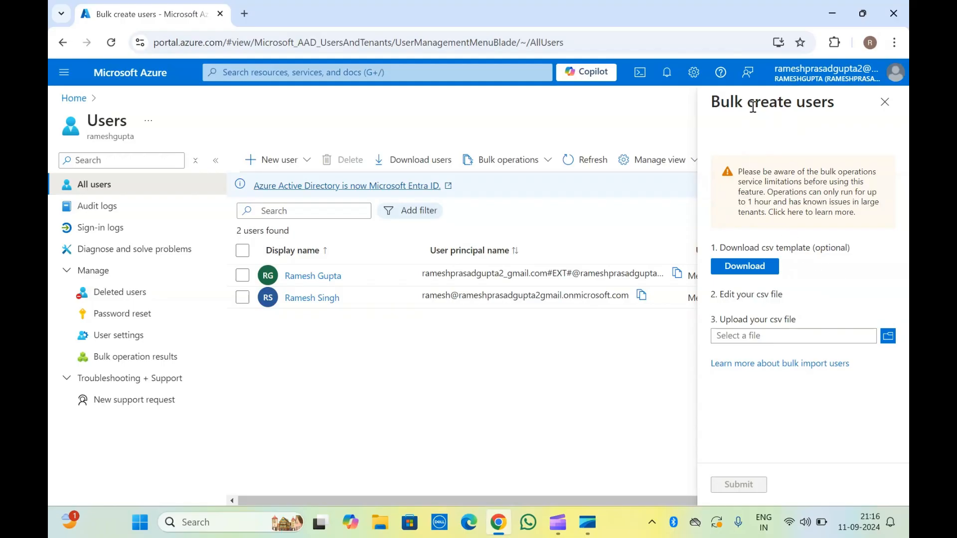
{"action": "left_click", "coordinate": [885, 102]}
Preview and close the Bulk delete users panel, then go to Audit logs.
{"action": "left_click", "coordinate": [533, 156]}
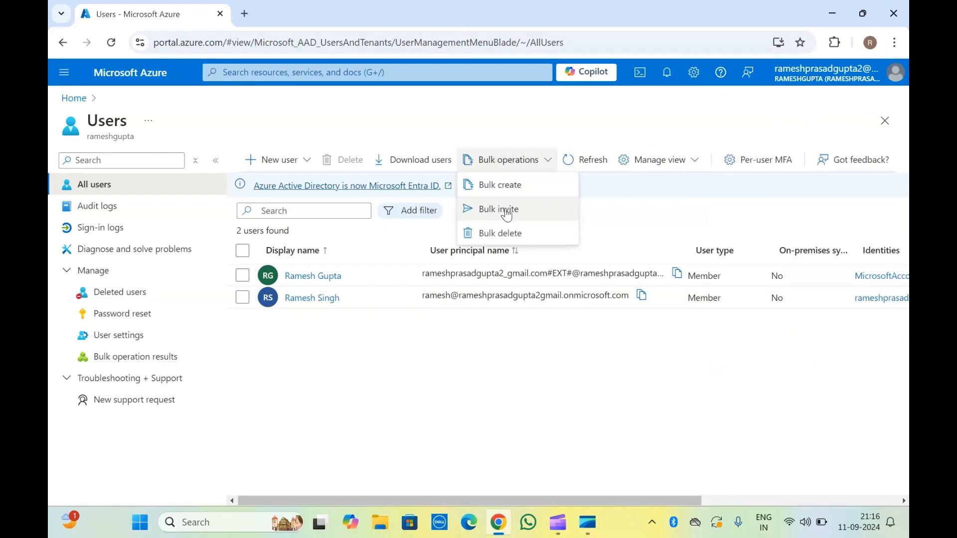
{"action": "left_click", "coordinate": [500, 231]}
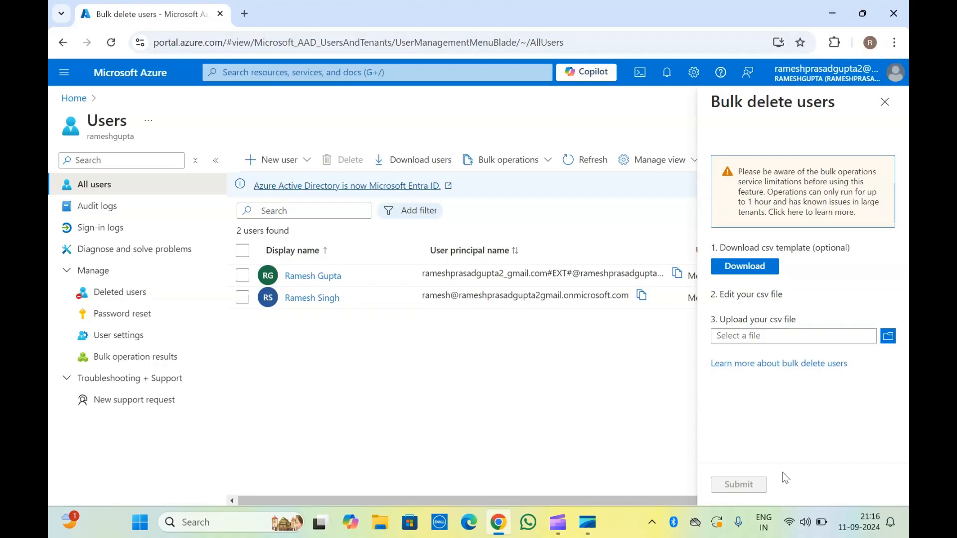
{"action": "left_click", "coordinate": [885, 102]}
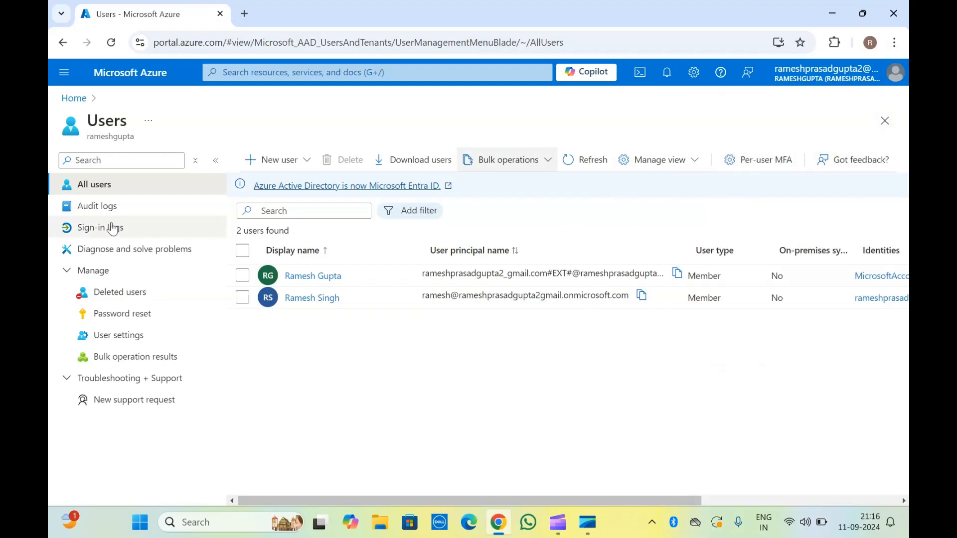
{"action": "left_click", "coordinate": [93, 207]}
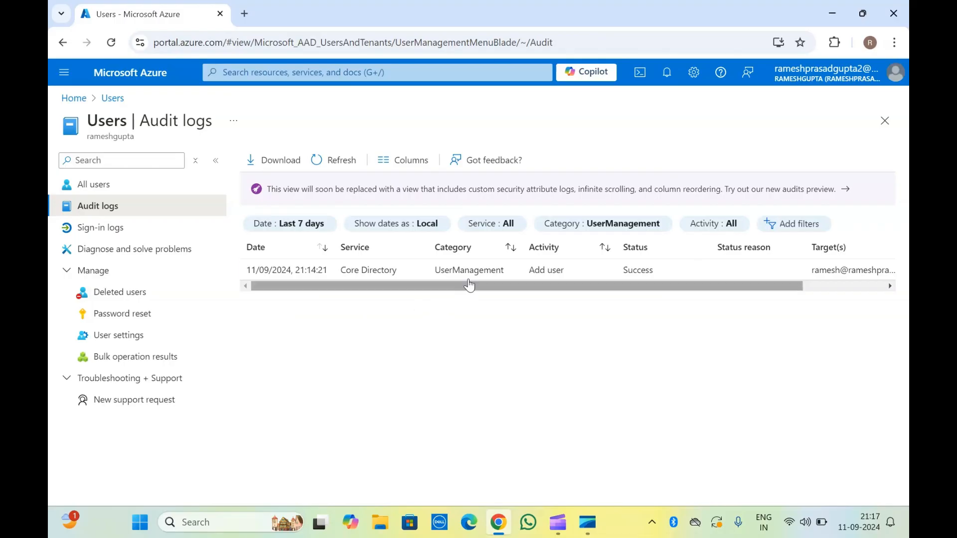
Review the Add user entry in Audit logs, then go to Diagnose and solve problems.
{"action": "scroll", "coordinate": [438, 278], "scroll_direction": "right", "scroll_amount": 2}
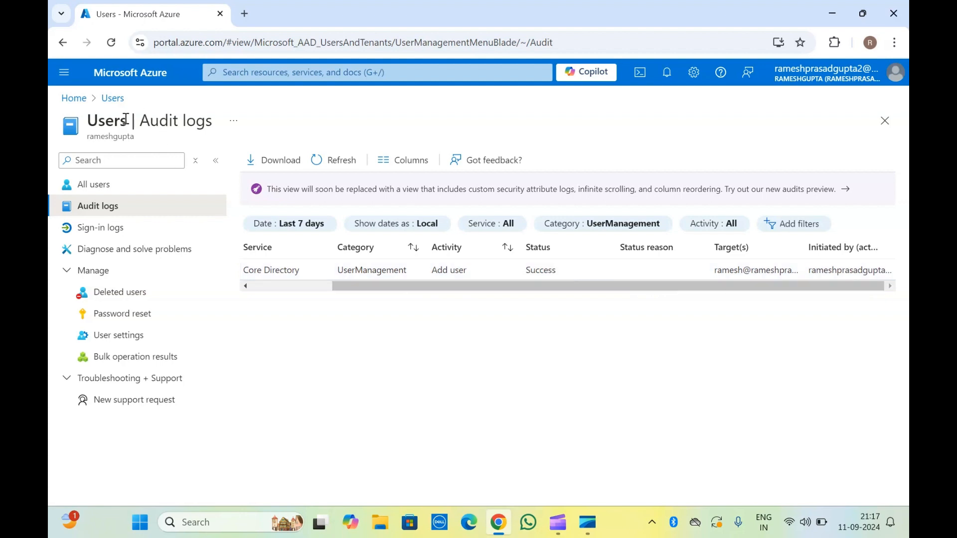
{"action": "left_click", "coordinate": [105, 245]}
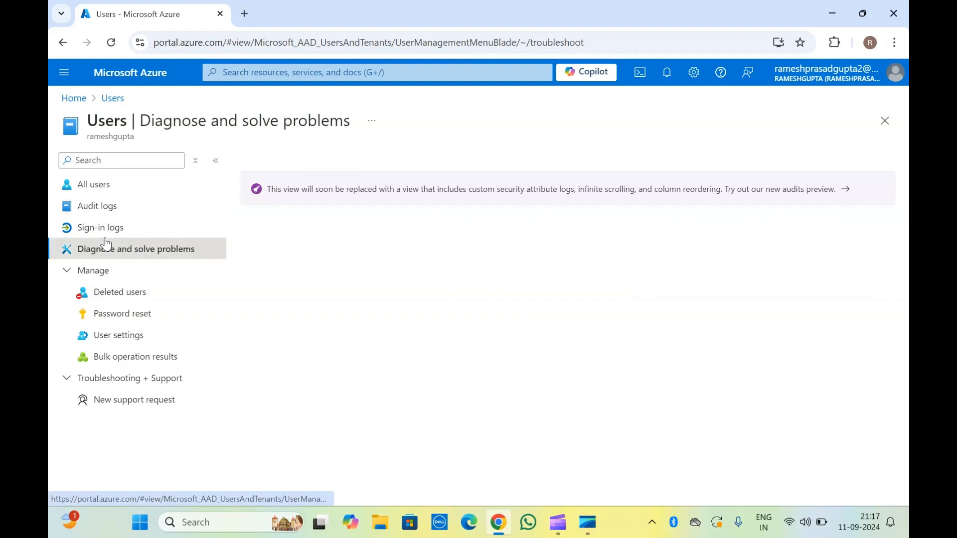
Review interactive and non-interactive user sign-ins and their download formats without downloading.
{"action": "left_click", "coordinate": [110, 233]}
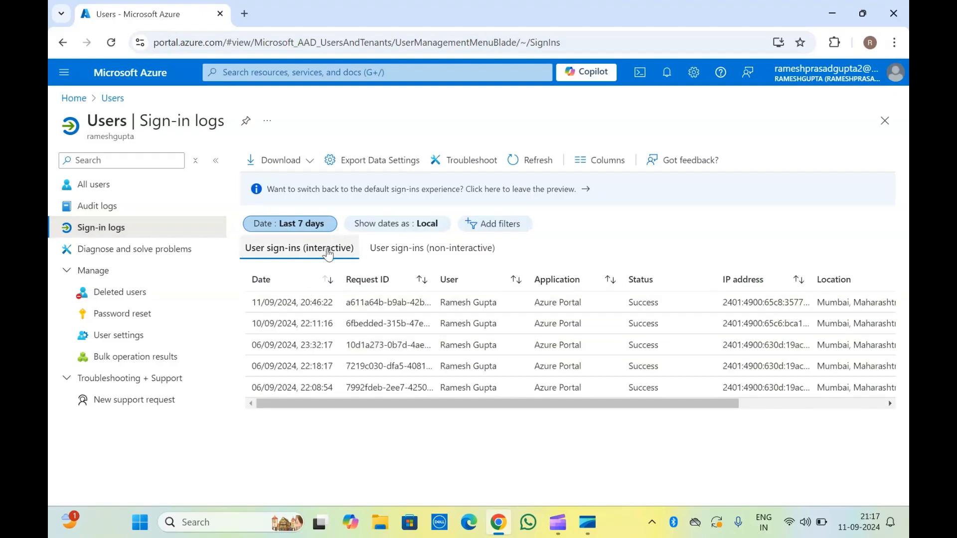
{"action": "left_click", "coordinate": [455, 254]}
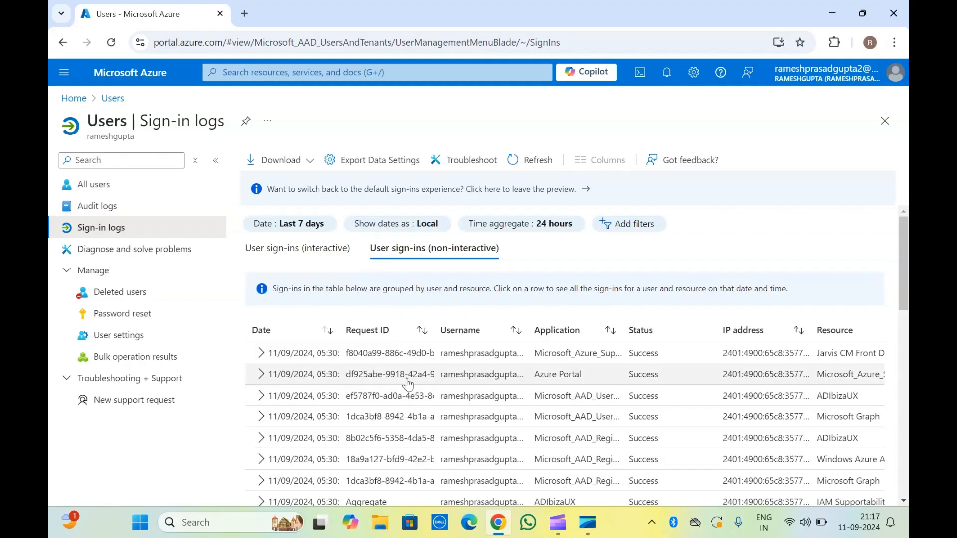
{"action": "left_click", "coordinate": [307, 162]}
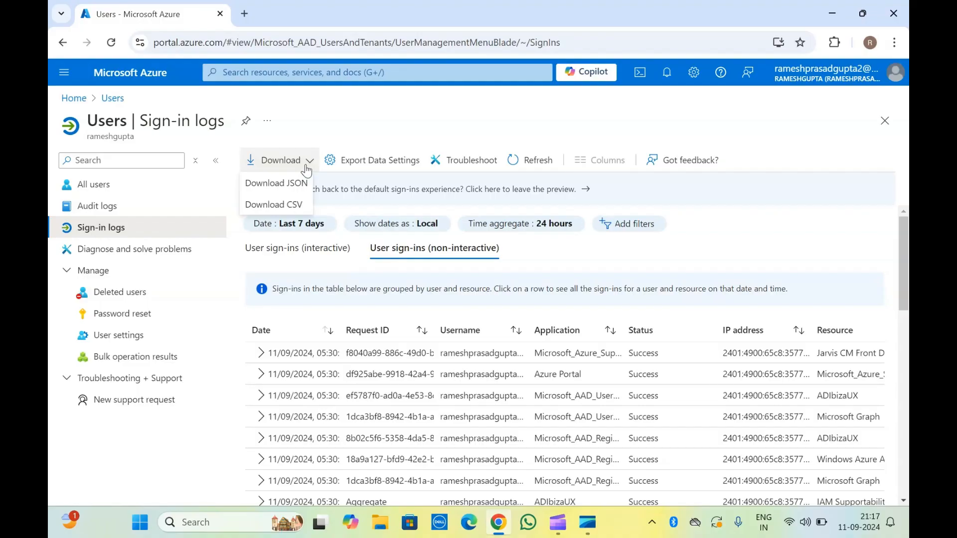
{"action": "left_click", "coordinate": [326, 113]}
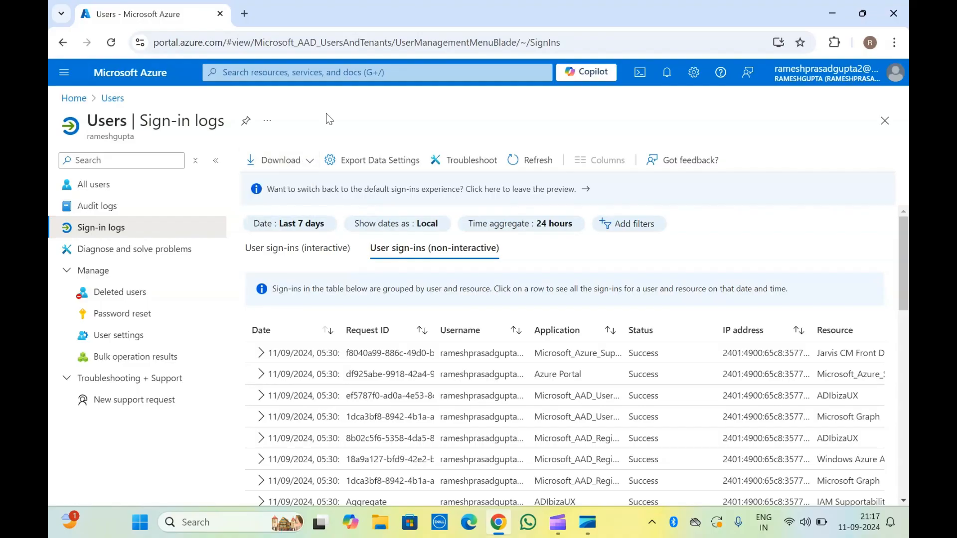
Look over the non-interactive sign-ins list and return to Diagnose and solve problems.
{"action": "scroll", "coordinate": [413, 383], "scroll_direction": "down", "scroll_amount": 10}
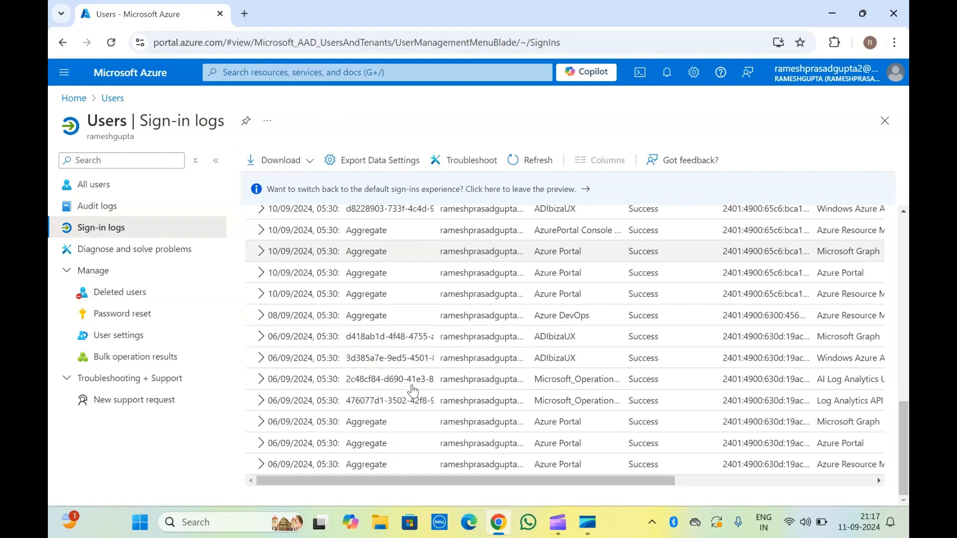
{"action": "scroll", "coordinate": [412, 390], "scroll_direction": "up", "scroll_amount": 10}
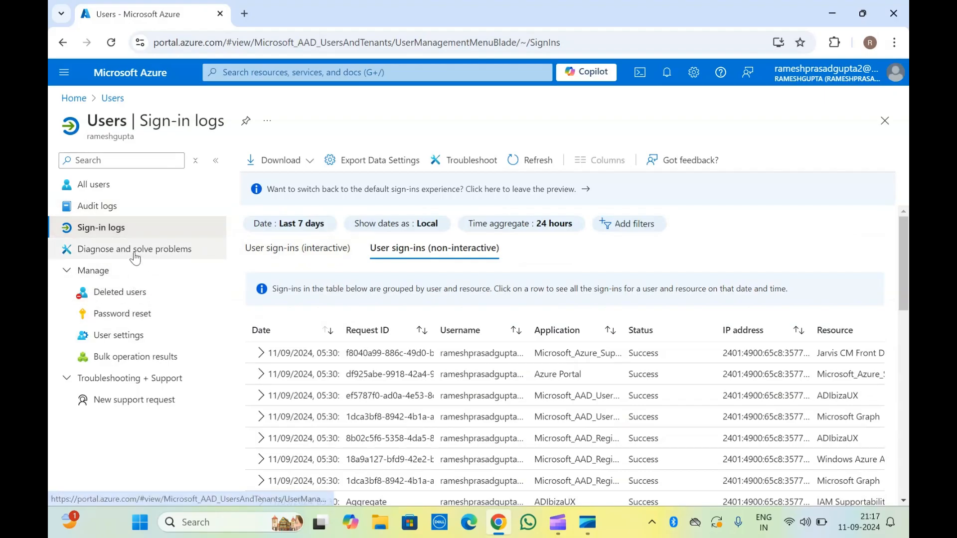
{"action": "left_click", "coordinate": [117, 259]}
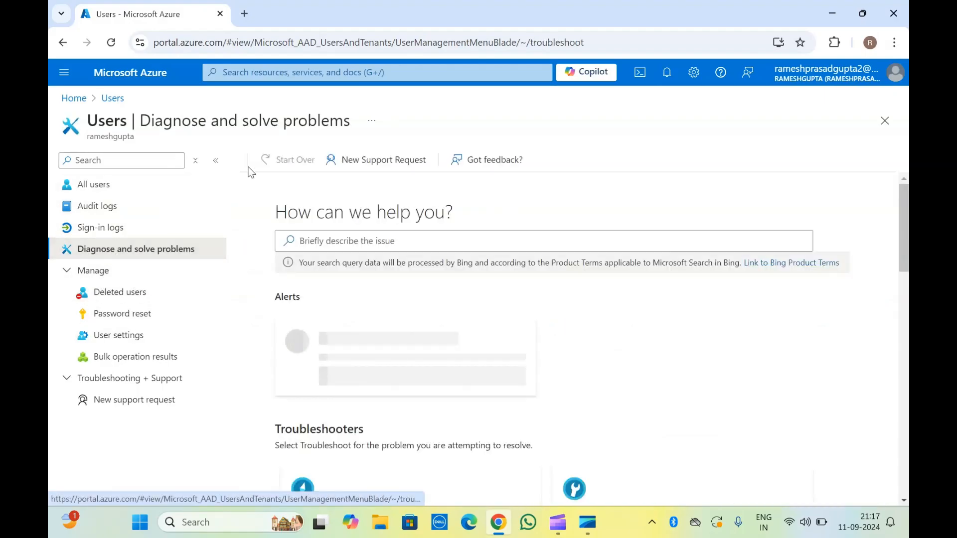
Show the Deleted users list, which reports 0 users found.
{"action": "scroll", "coordinate": [385, 324], "scroll_direction": "down", "scroll_amount": 6}
{"action": "scroll", "coordinate": [384, 324], "scroll_direction": "down", "scroll_amount": 4}
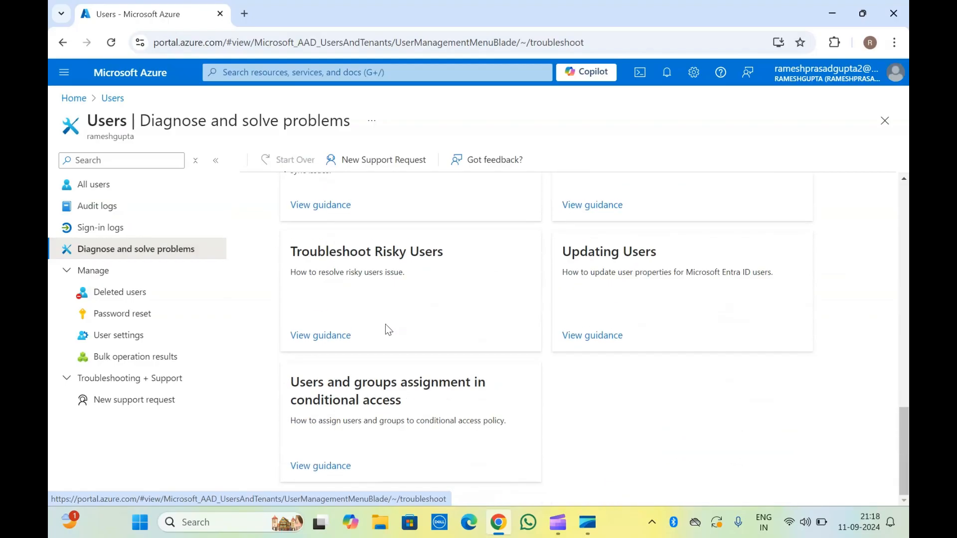
{"action": "scroll", "coordinate": [385, 324], "scroll_direction": "up", "scroll_amount": 10}
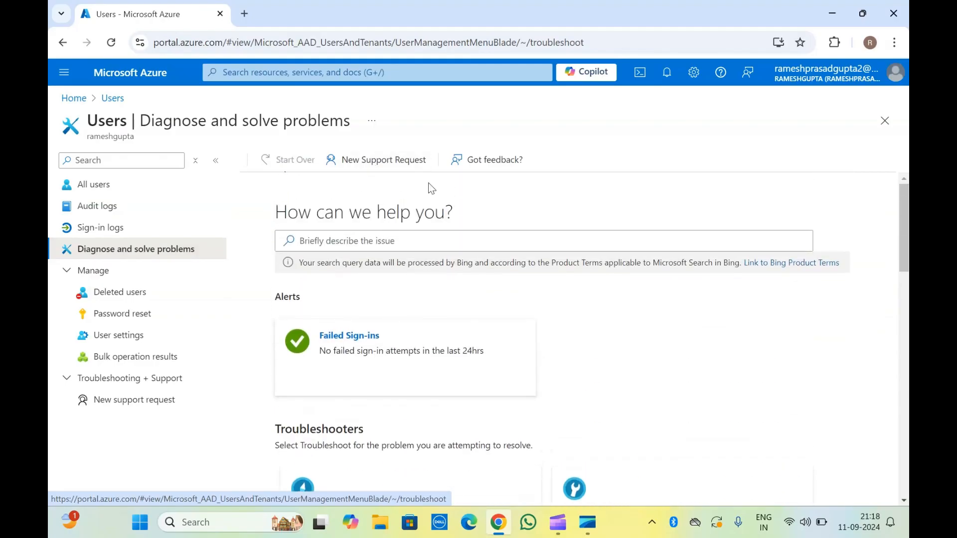
{"action": "left_click", "coordinate": [136, 295]}
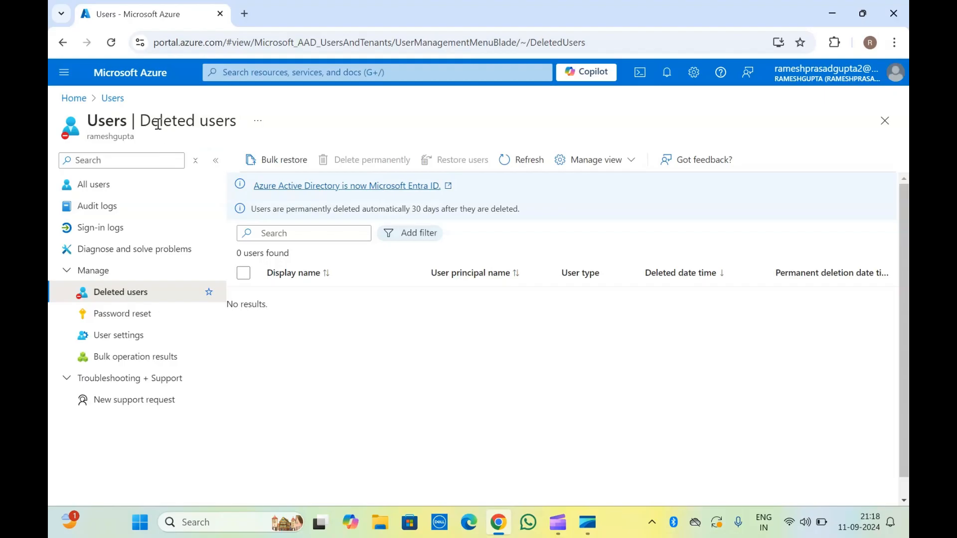
Open and close the Bulk restore users panel, then move to the Password reset page.
{"action": "left_click", "coordinate": [284, 160]}
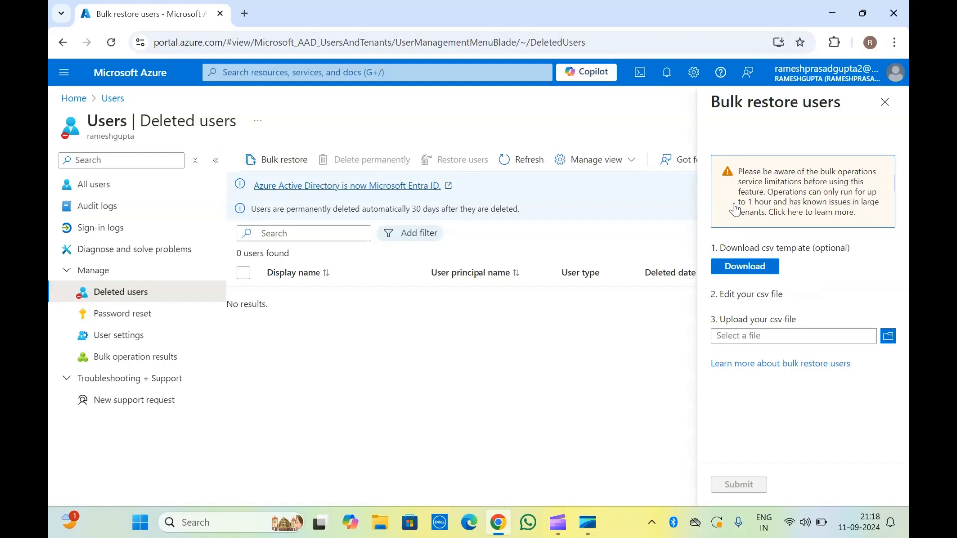
{"action": "left_click", "coordinate": [886, 103]}
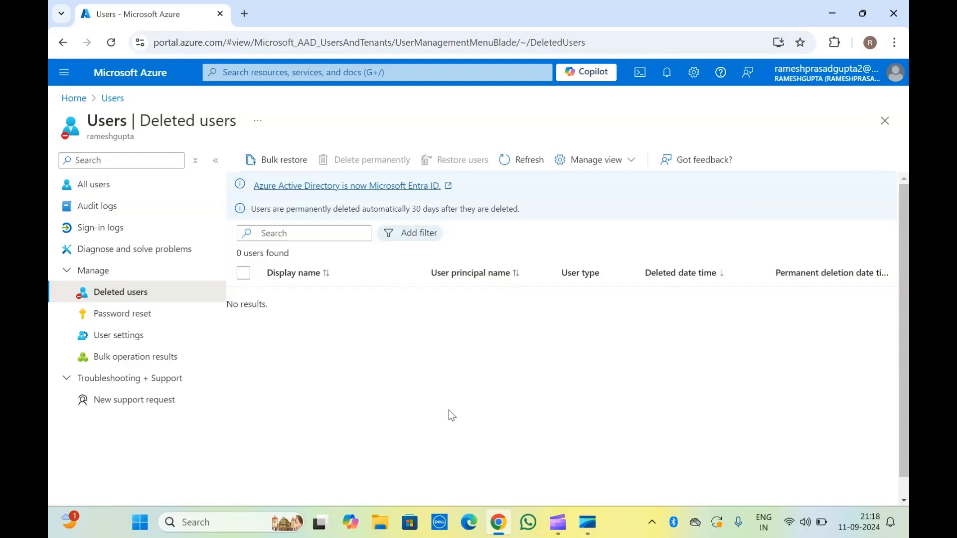
{"action": "left_click", "coordinate": [124, 314]}
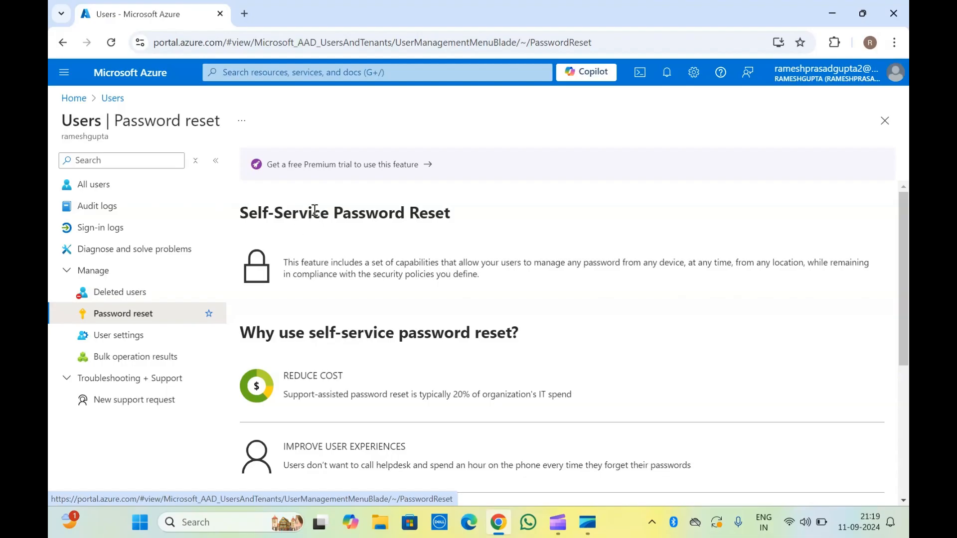
Read through the Self-Service Password Reset overview, then go to User settings.
{"action": "scroll", "coordinate": [314, 211], "scroll_direction": "down", "scroll_amount": 1}
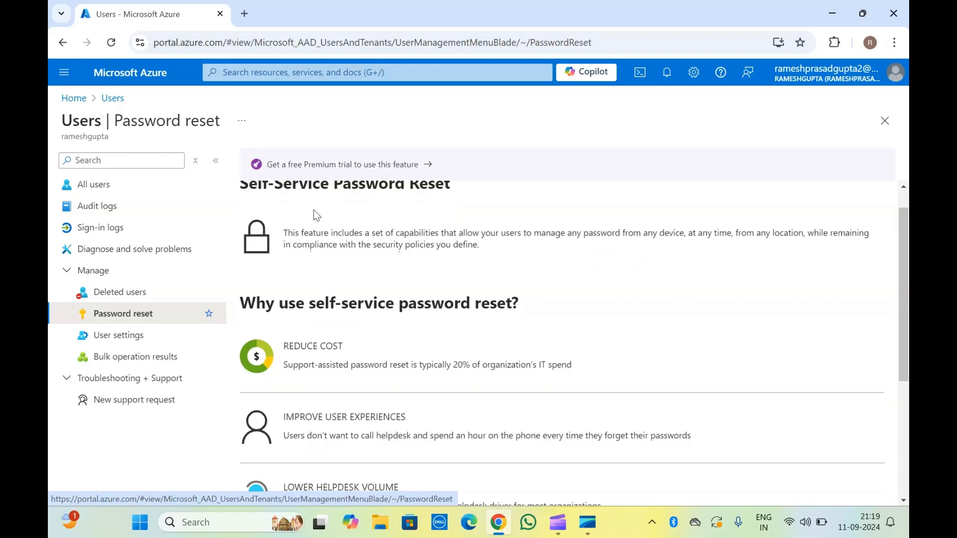
{"action": "scroll", "coordinate": [313, 210], "scroll_direction": "down", "scroll_amount": 3}
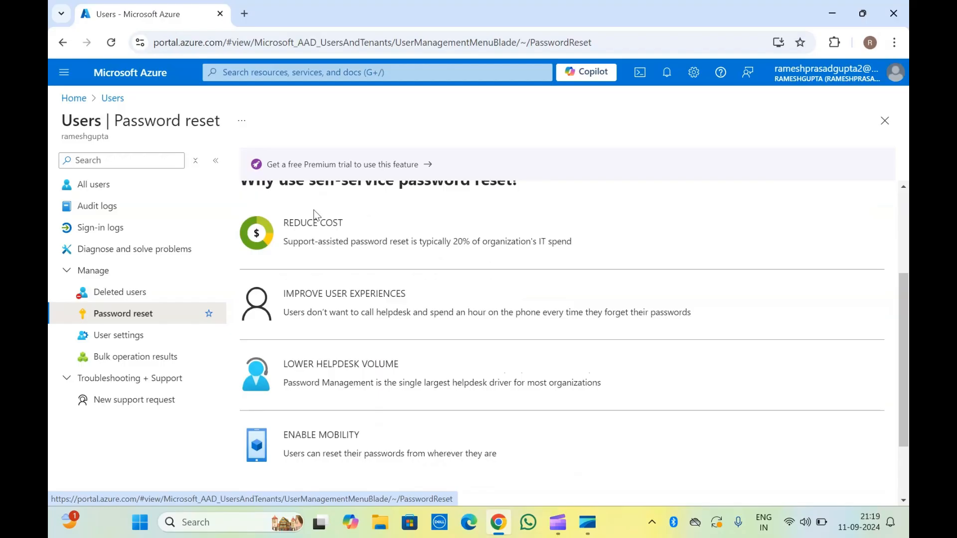
{"action": "scroll", "coordinate": [329, 299], "scroll_direction": "down", "scroll_amount": 3}
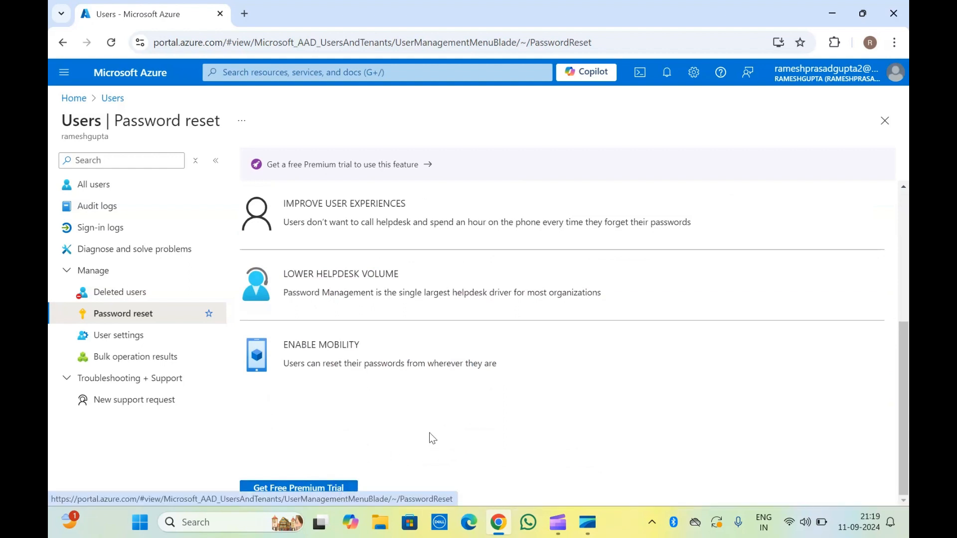
{"action": "scroll", "coordinate": [399, 376], "scroll_direction": "up", "scroll_amount": 5}
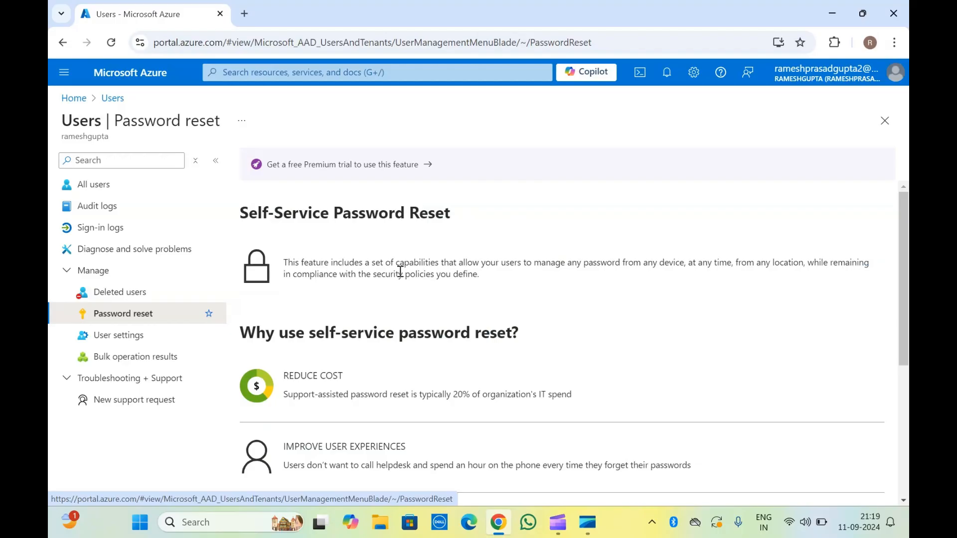
{"action": "scroll", "coordinate": [400, 272], "scroll_direction": "down", "scroll_amount": 5}
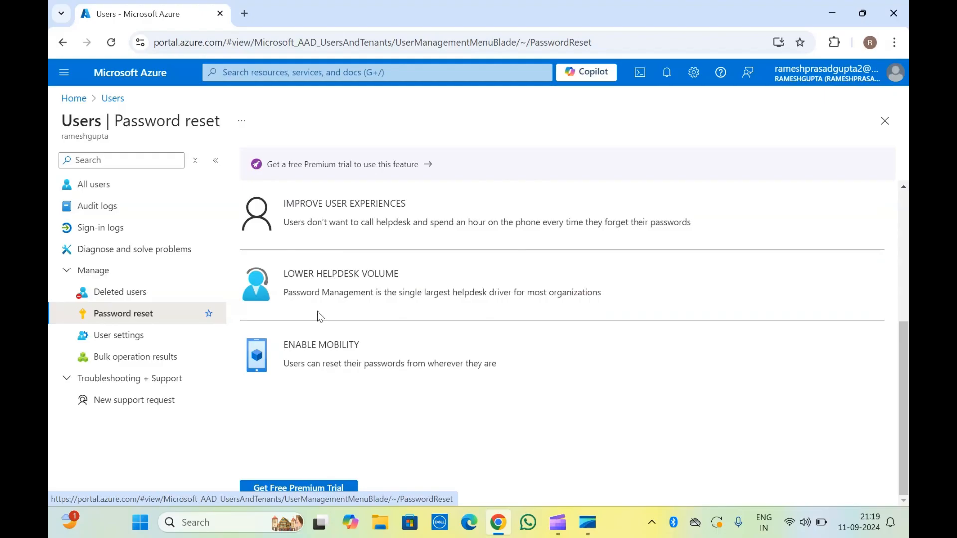
{"action": "left_click", "coordinate": [124, 335]}
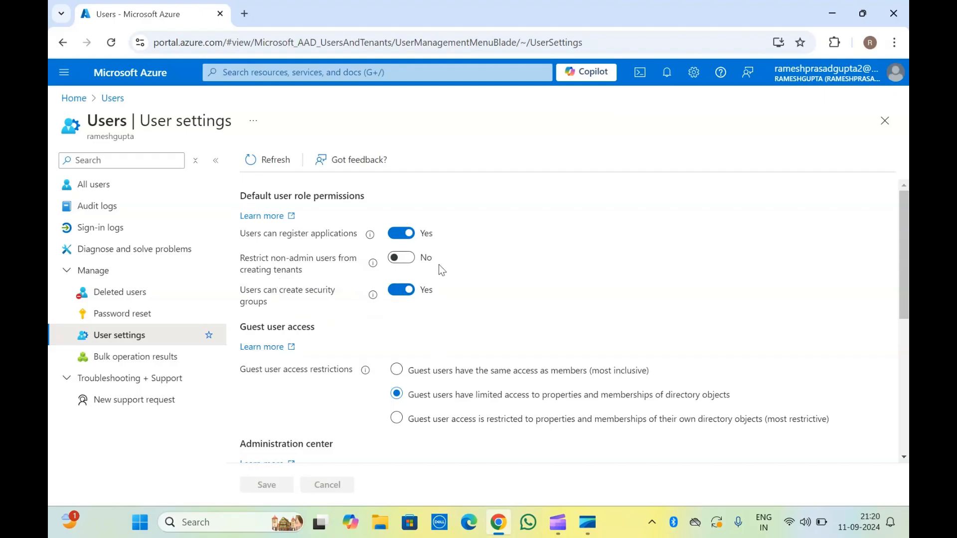
Scroll through the User settings page to review its options.
{"action": "scroll", "coordinate": [472, 344], "scroll_direction": "down", "scroll_amount": 3}
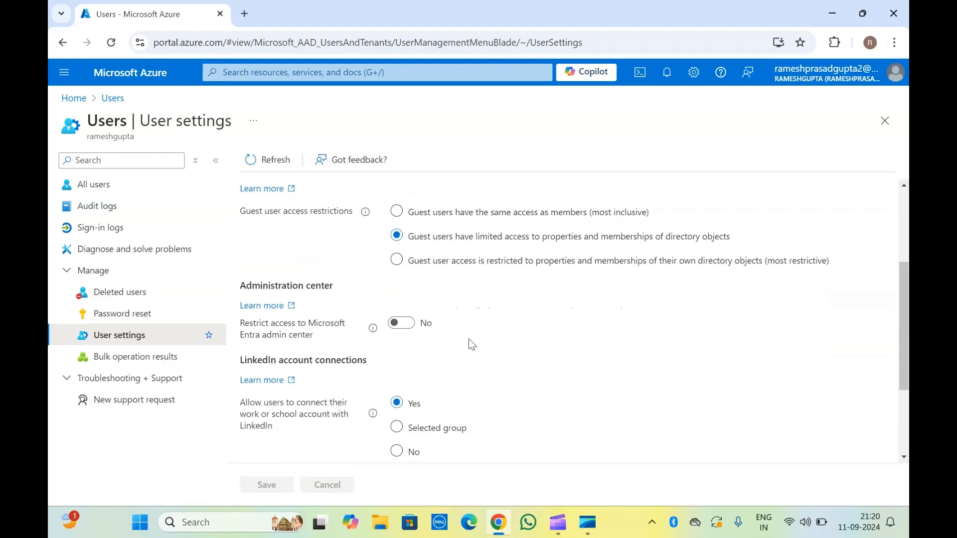
{"action": "scroll", "coordinate": [328, 356], "scroll_direction": "down", "scroll_amount": 2}
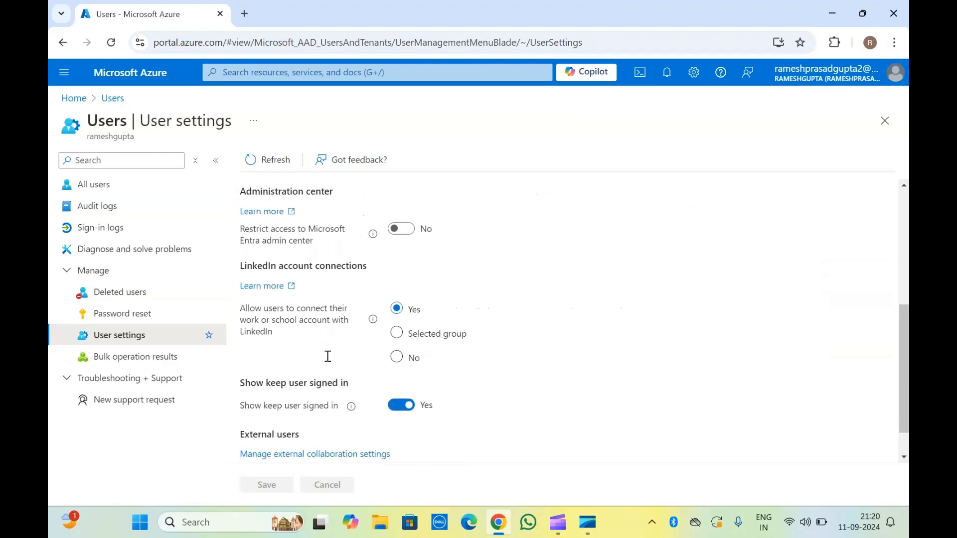
{"action": "scroll", "coordinate": [311, 325], "scroll_direction": "down", "scroll_amount": 1}
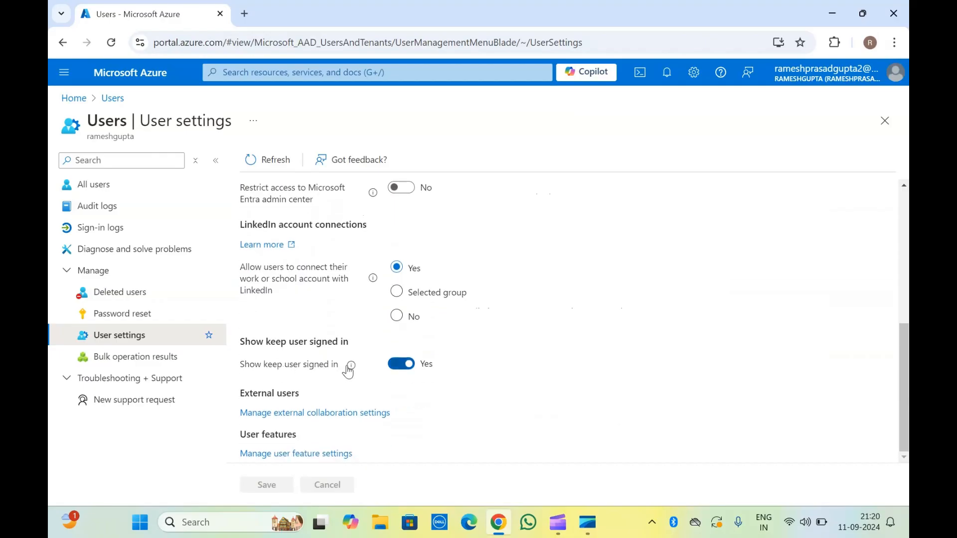
{"action": "mouse_move", "coordinate": [348, 372]}
{"action": "scroll", "coordinate": [348, 299], "scroll_direction": "up", "scroll_amount": 3}
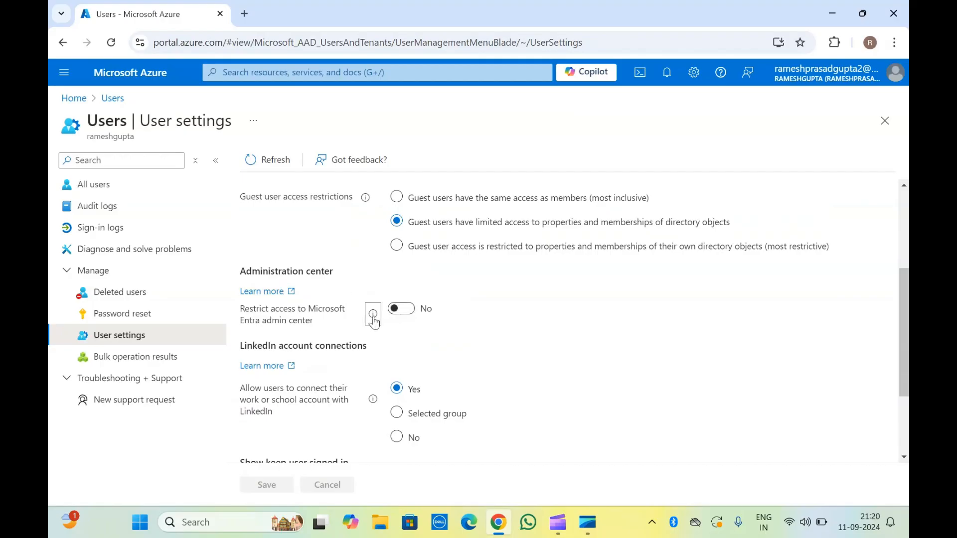
Toggle Restrict access to Microsoft Entra admin center on and back to No, then open Bulk operation results.
{"action": "mouse_move", "coordinate": [374, 320]}
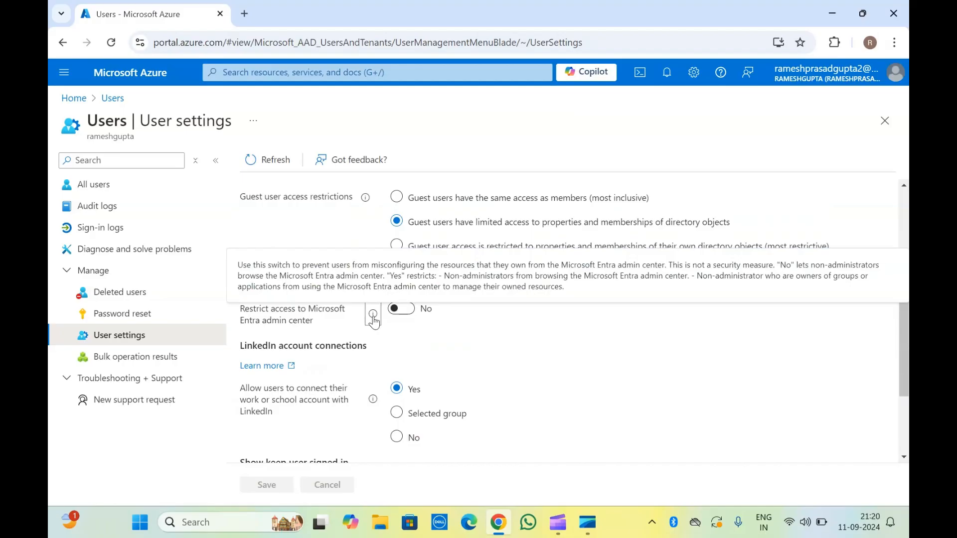
{"action": "left_click_drag", "start_coordinate": [280, 275], "coordinate": [554, 288]}
{"action": "left_click", "coordinate": [554, 287]}
{"action": "left_click", "coordinate": [395, 316]}
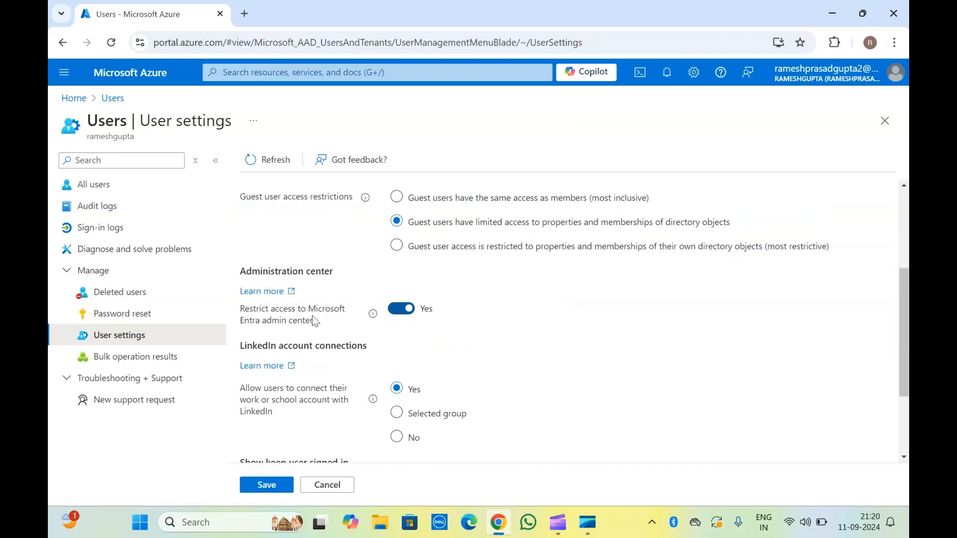
{"action": "left_click", "coordinate": [401, 315]}
{"action": "scroll", "coordinate": [282, 352], "scroll_direction": "down", "scroll_amount": 2}
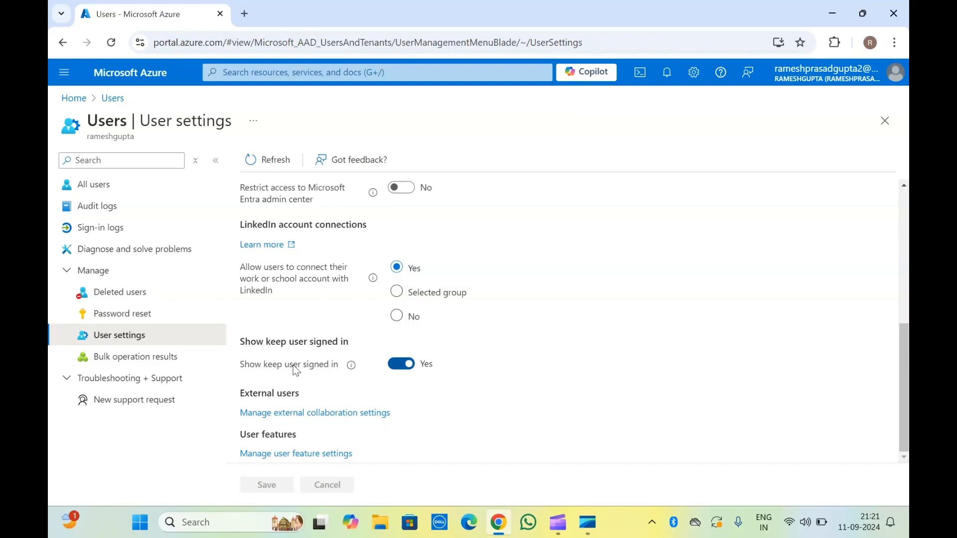
{"action": "scroll", "coordinate": [295, 369], "scroll_direction": "up", "scroll_amount": 5}
{"action": "left_click", "coordinate": [123, 358]}
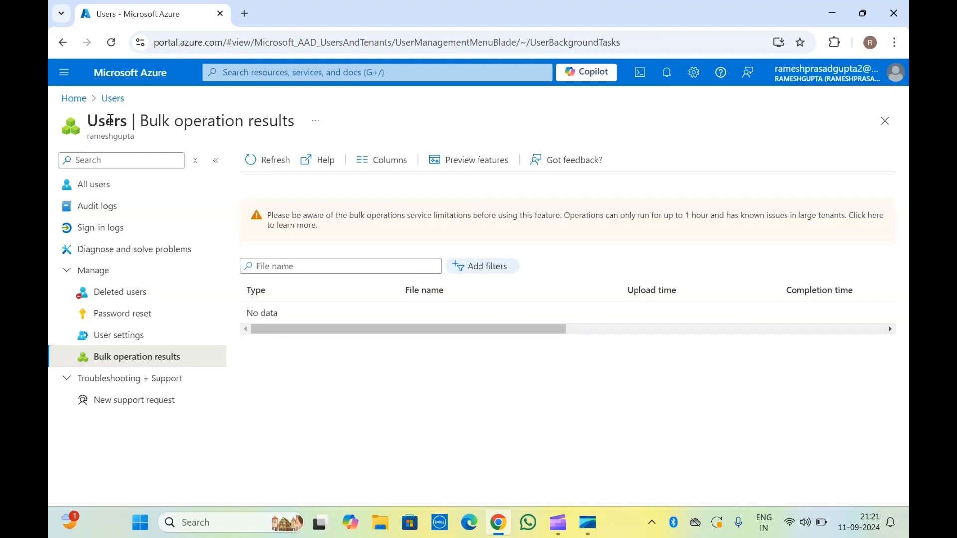
Check the empty Bulk operation results page, then start a New support request.
{"action": "left_click_drag", "start_coordinate": [110, 121], "coordinate": [158, 135]}
{"action": "left_click", "coordinate": [162, 135]}
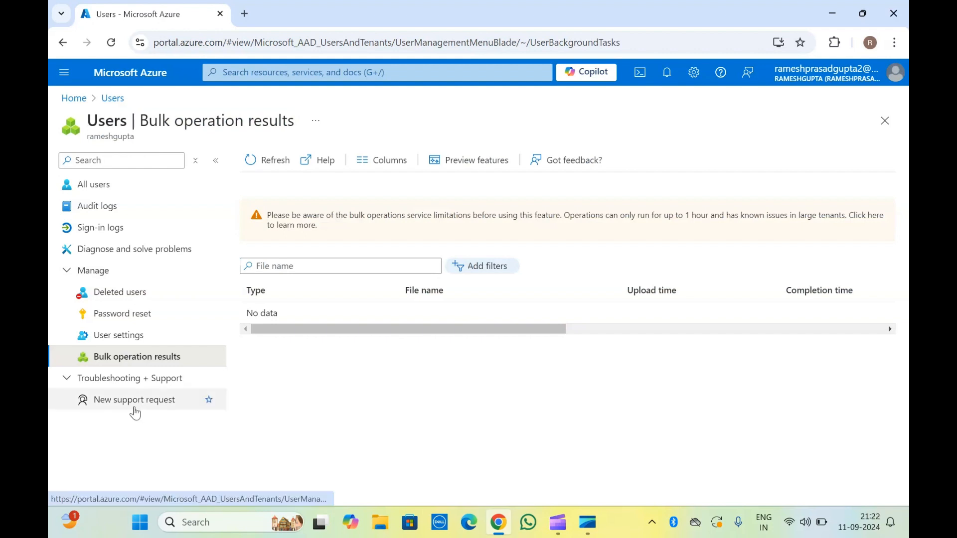
{"action": "left_click", "coordinate": [119, 403]}
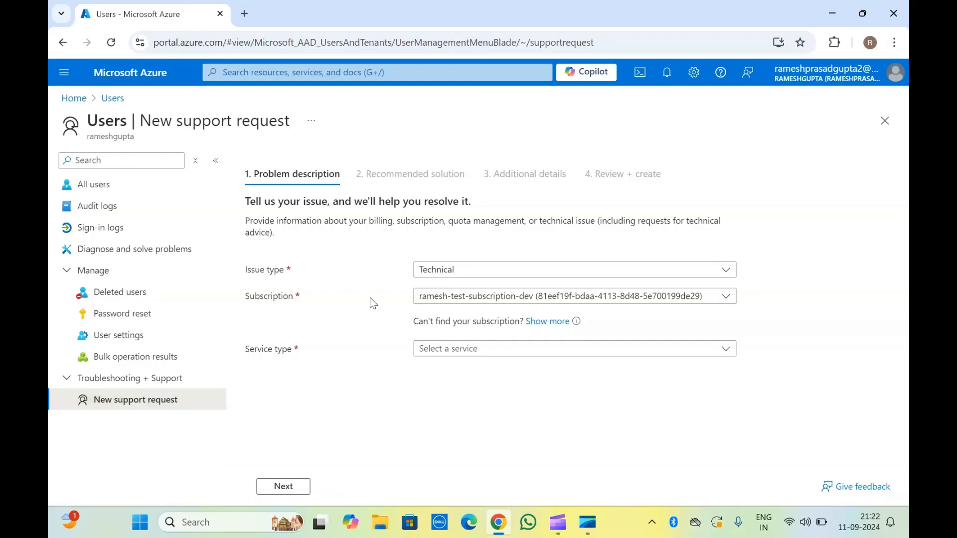
Leave the support request form and return to All users, listing 2 members.
{"action": "left_click", "coordinate": [131, 188]}
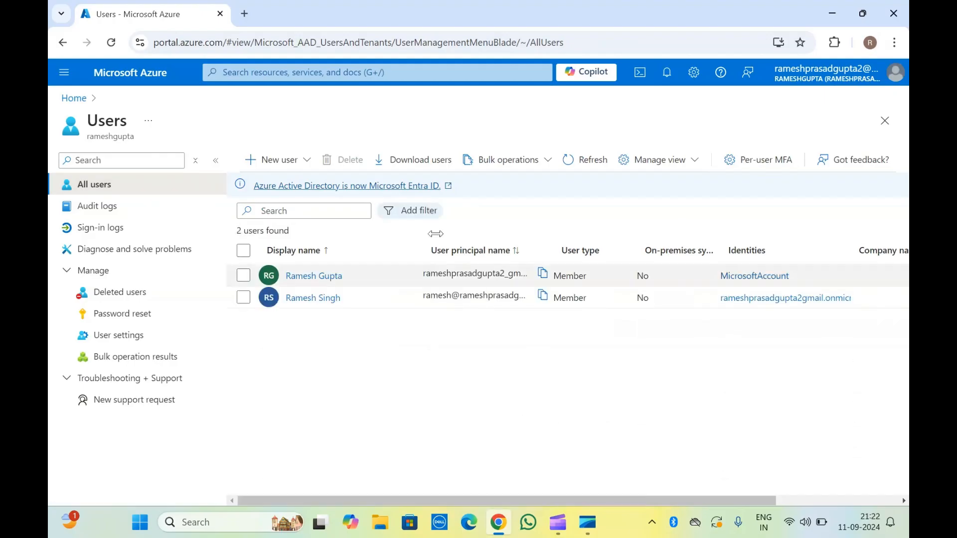
Check the Bulk operations choices without picking one, then go to User settings.
{"action": "left_click", "coordinate": [513, 159]}
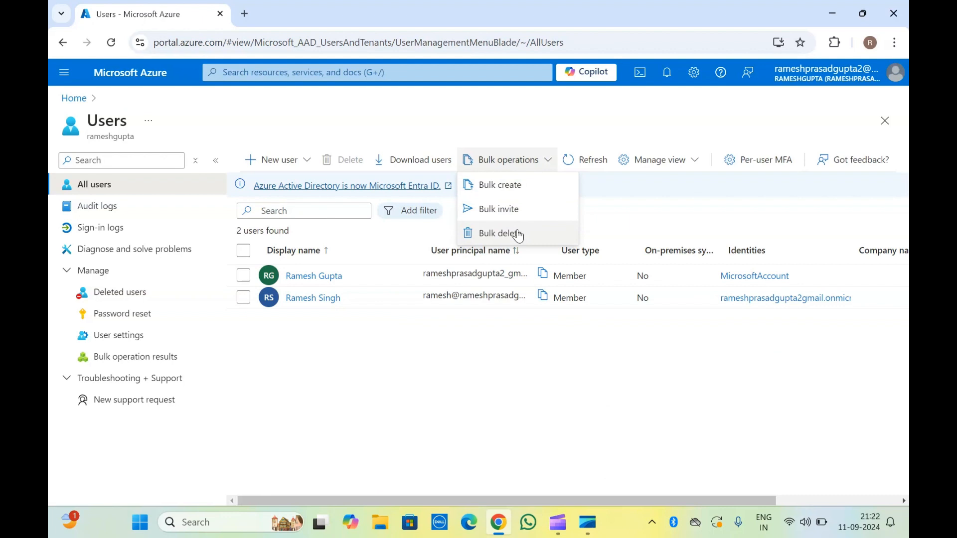
{"action": "left_click", "coordinate": [355, 375]}
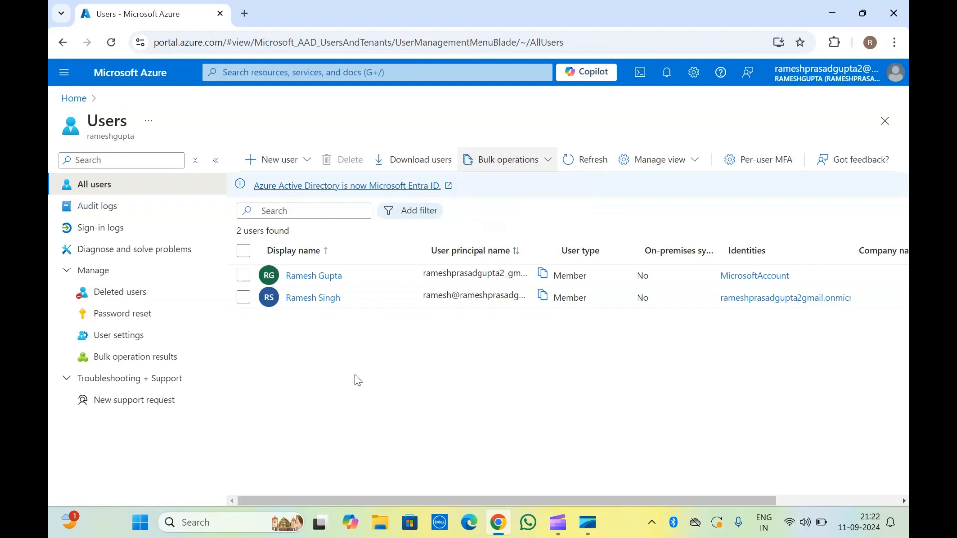
{"action": "left_click", "coordinate": [133, 334]}
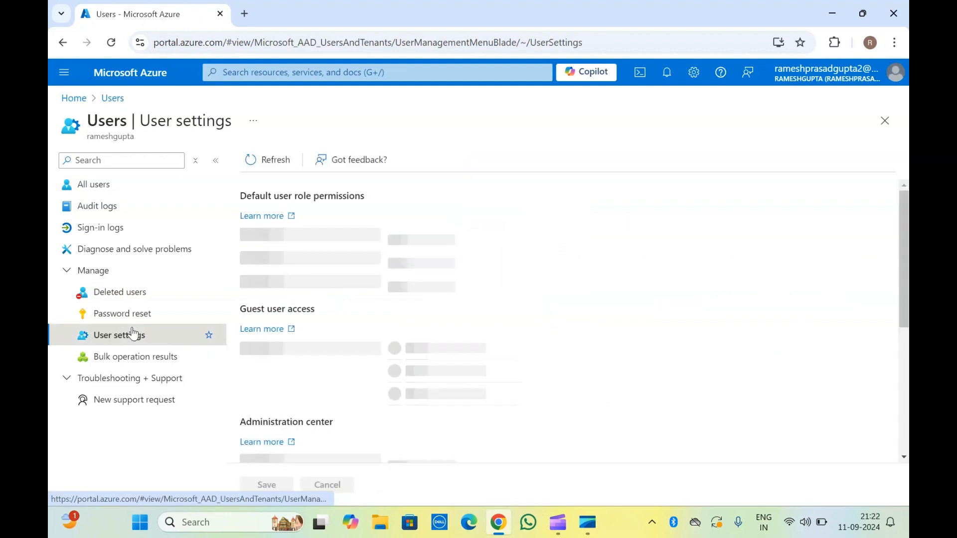